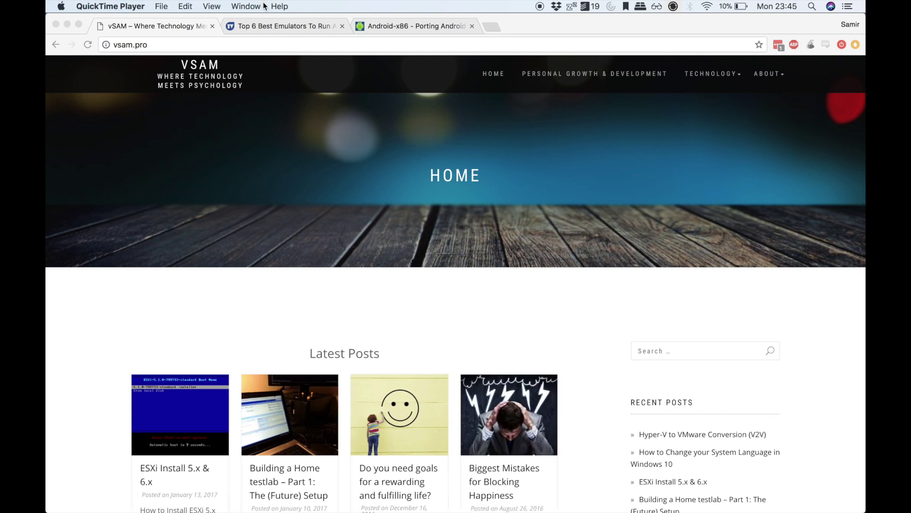
Step: Open the Top 6 Best Emulators article and review the Android emulators it lists for Mac, from BlueStacks to Genymotion
left_click(265, 30)
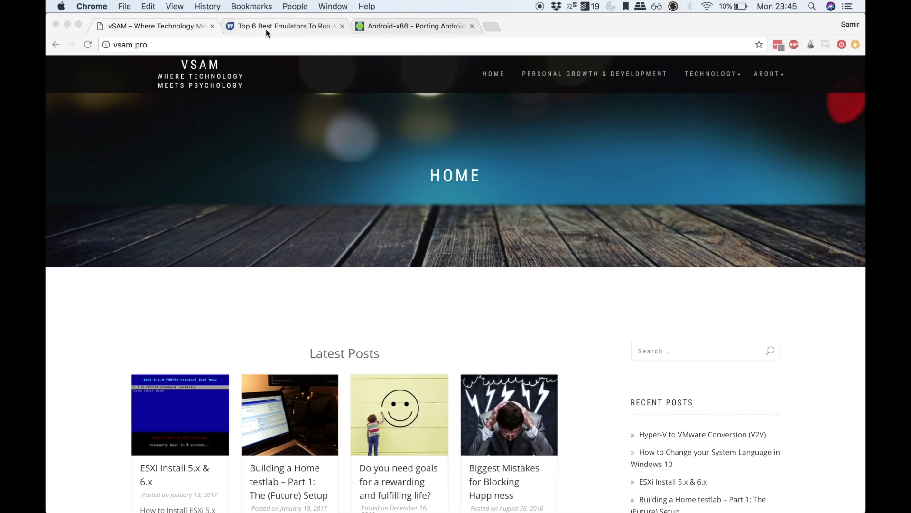
scroll(418, 243, "down", 6)
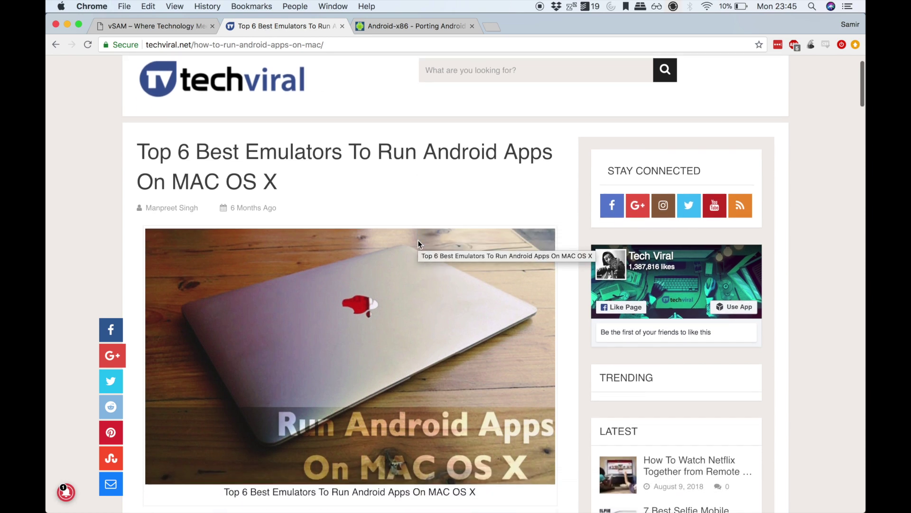
scroll(422, 401, "down", 3)
scroll(414, 418, "down", 6)
scroll(416, 422, "down", 3)
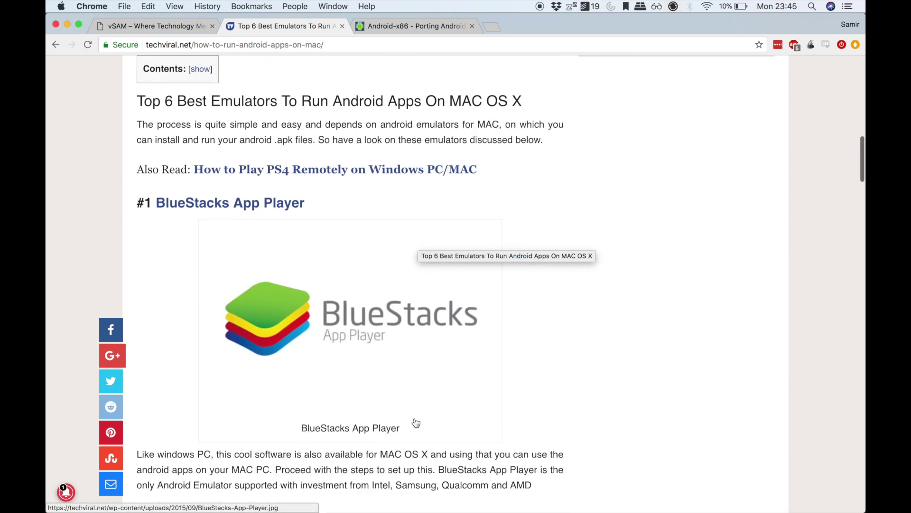
scroll(602, 377, "down", 3)
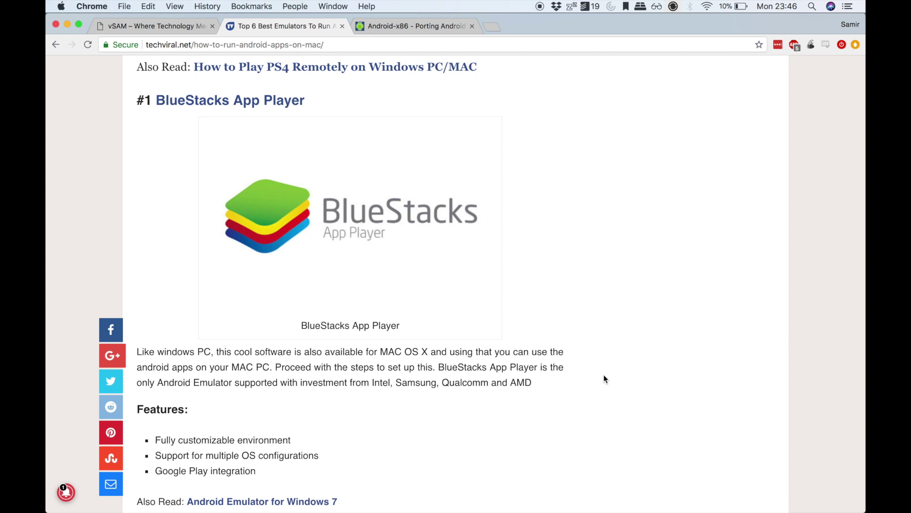
scroll(604, 377, "down", 10)
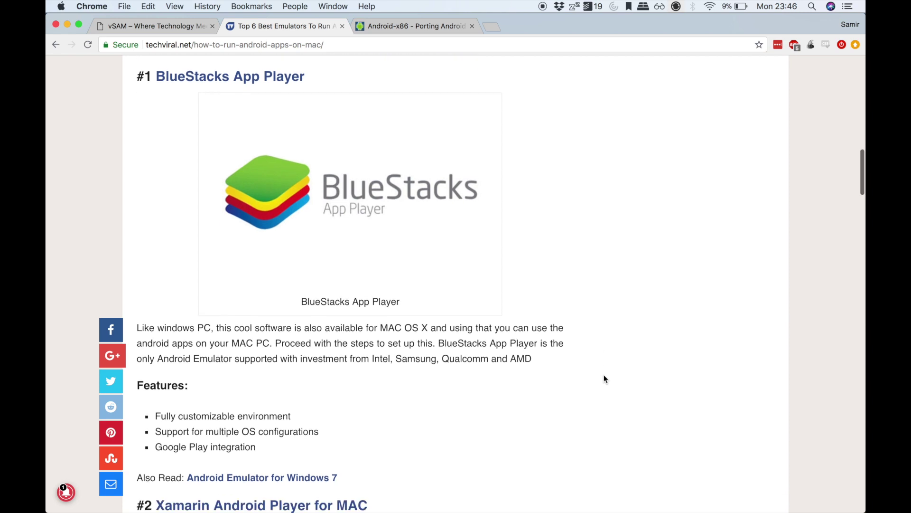
scroll(605, 376, "down", 5)
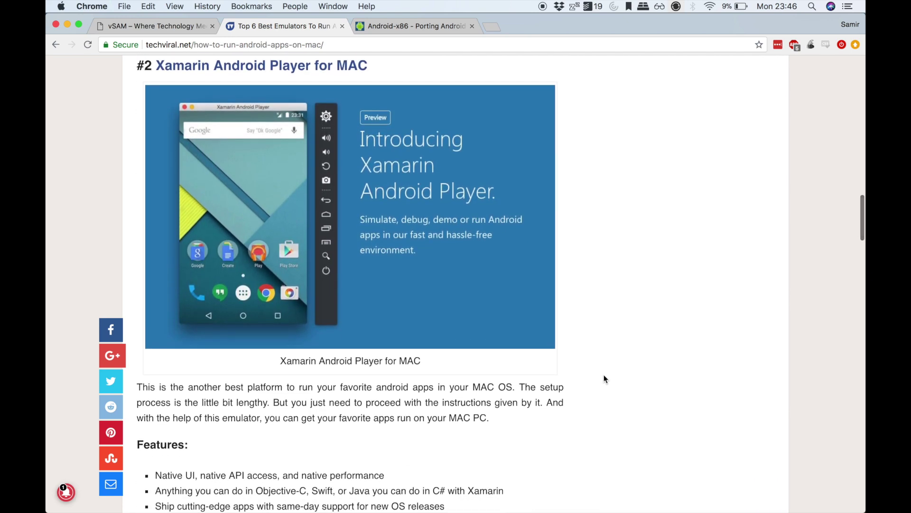
scroll(604, 379, "down", 4)
scroll(604, 375, "down", 20)
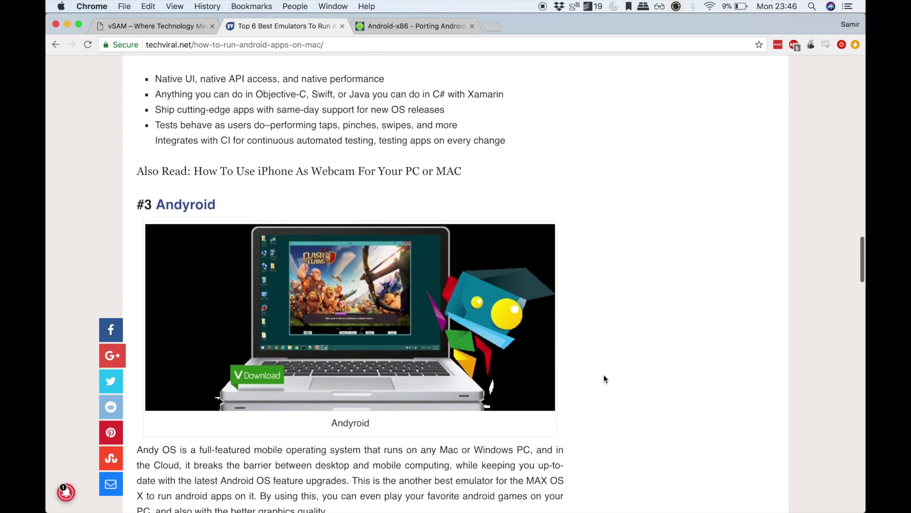
scroll(604, 374, "up", 4)
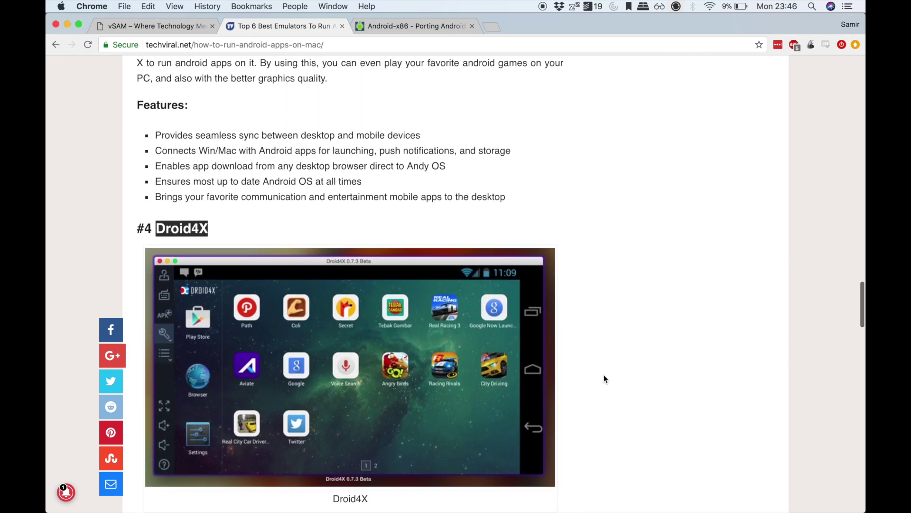
scroll(604, 375, "down", 4)
scroll(604, 375, "up", 1)
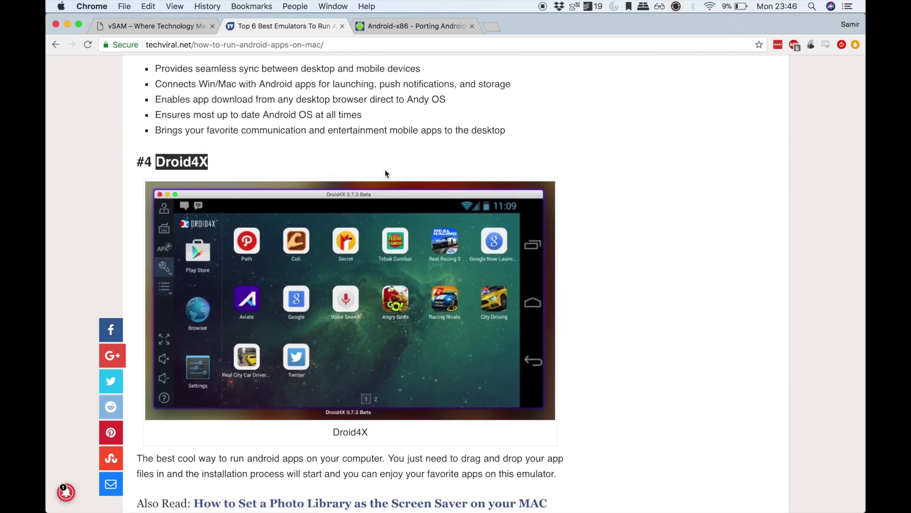
scroll(572, 379, "down", 2)
scroll(572, 377, "down", 10)
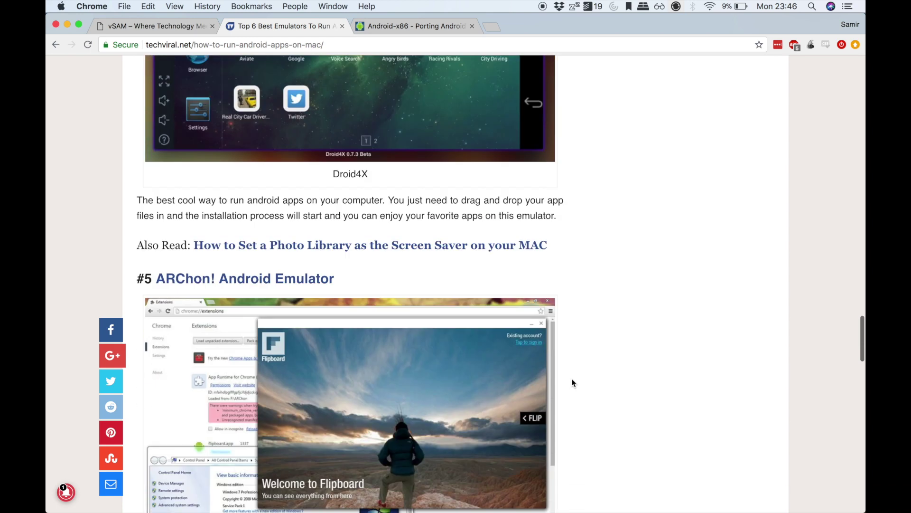
scroll(572, 378, "down", 2)
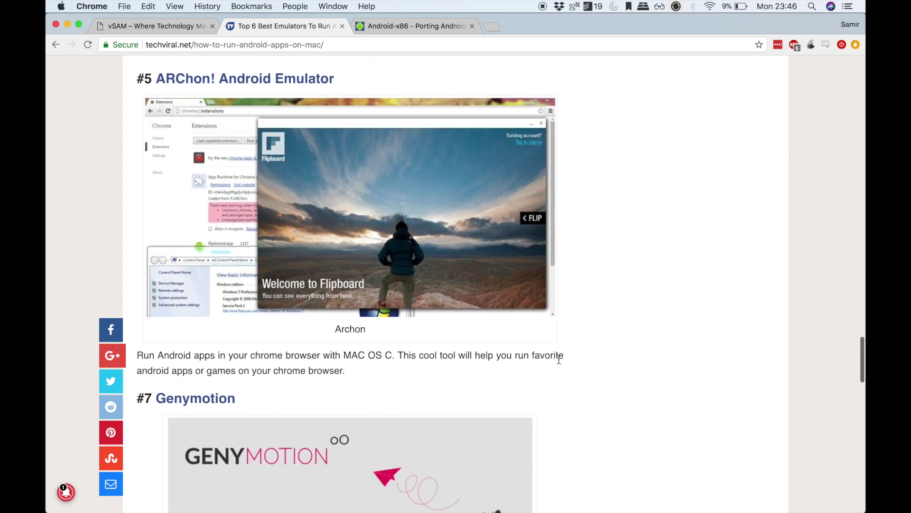
scroll(559, 359, "up", 5)
scroll(559, 360, "down", 15)
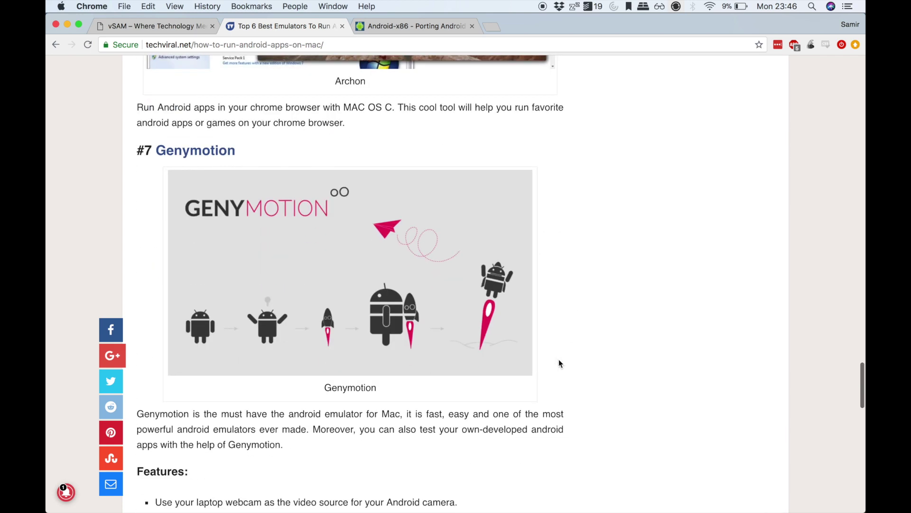
scroll(559, 360, "down", 4)
scroll(560, 359, "up", 20)
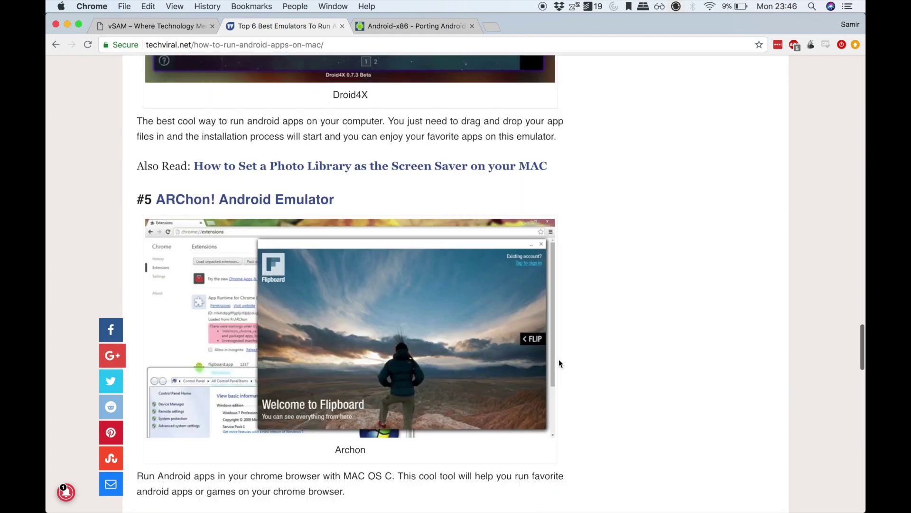
scroll(559, 360, "down", 1)
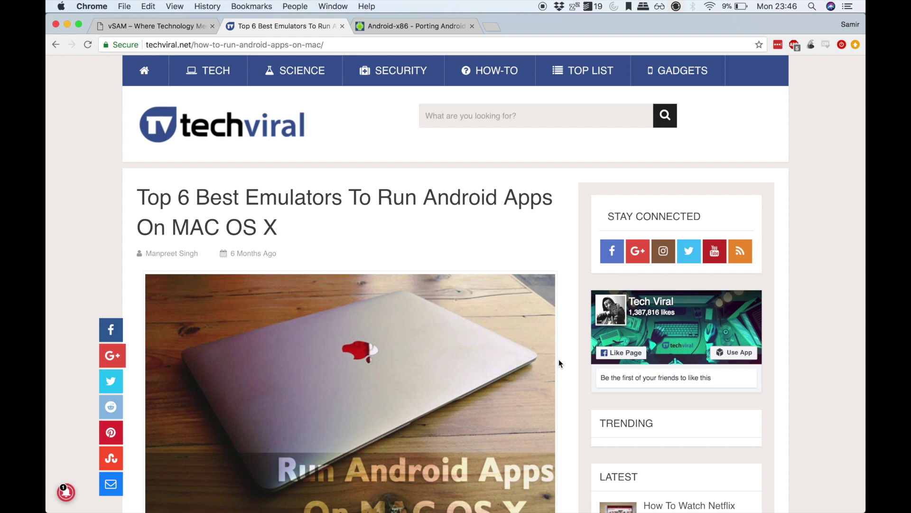
Step: Switch to VMware Fusion and delete the "FreeBSD version 10 and earlier" virtual machine, moving its file to the trash
key("ctrl+Right")
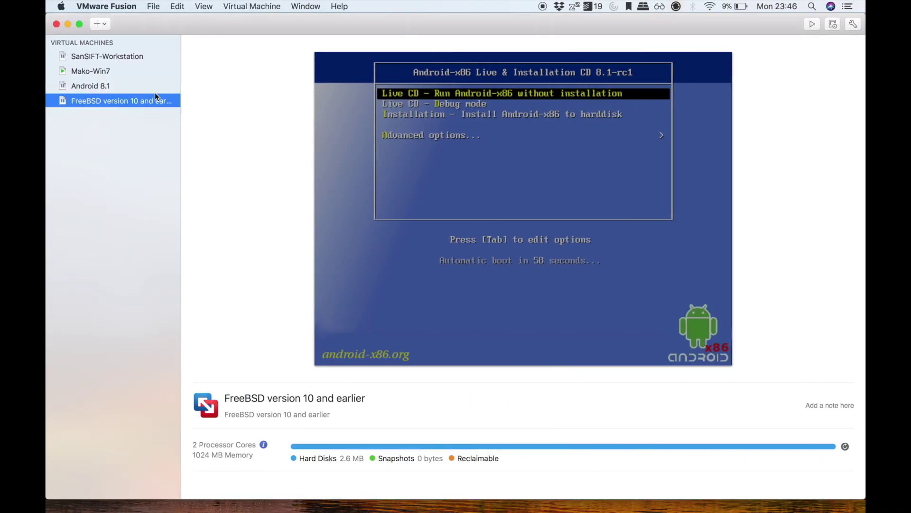
right_click(95, 105)
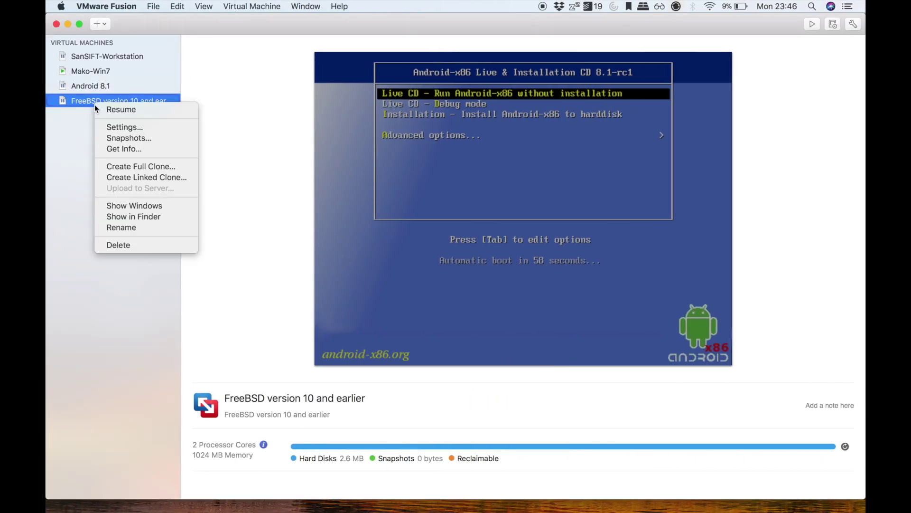
left_click(127, 244)
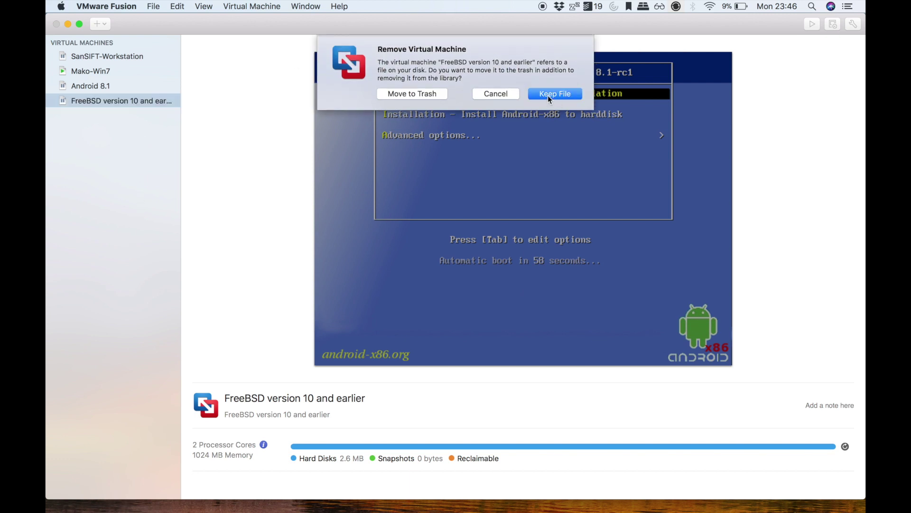
left_click(423, 94)
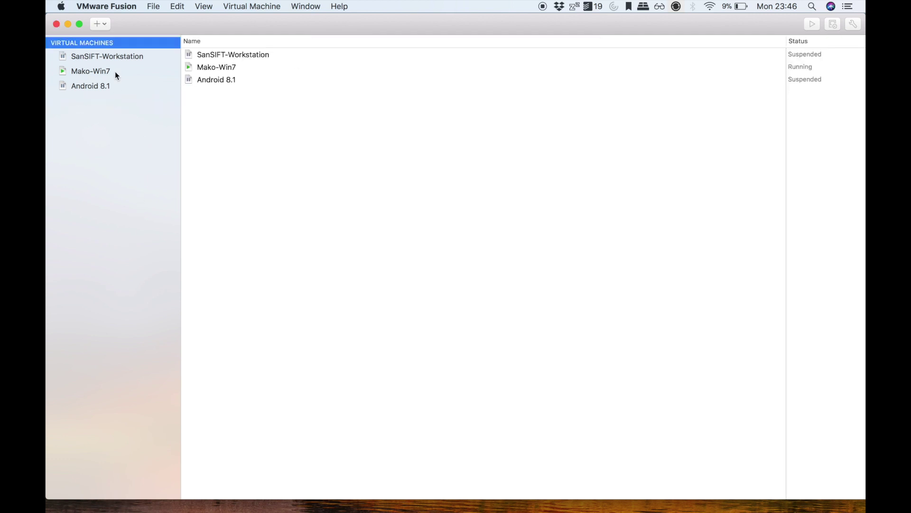
Step: View the running Mako-Win7 virtual machine's desktop full screen, and return to the virtual machine library
left_click(104, 72)
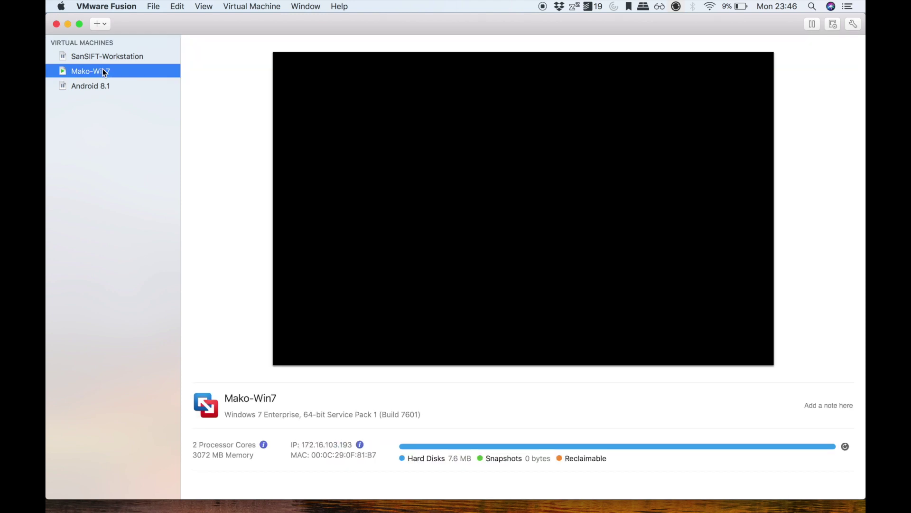
double_click(103, 72)
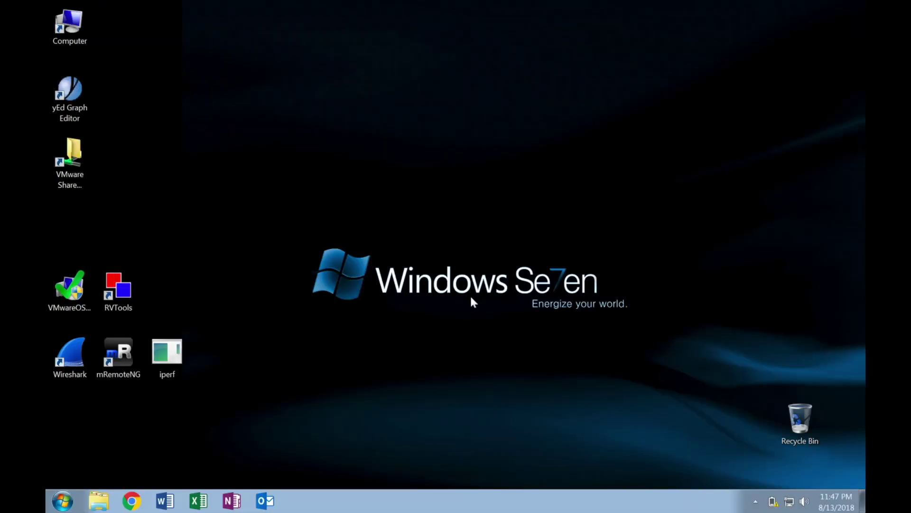
key("ctrl+super+f")
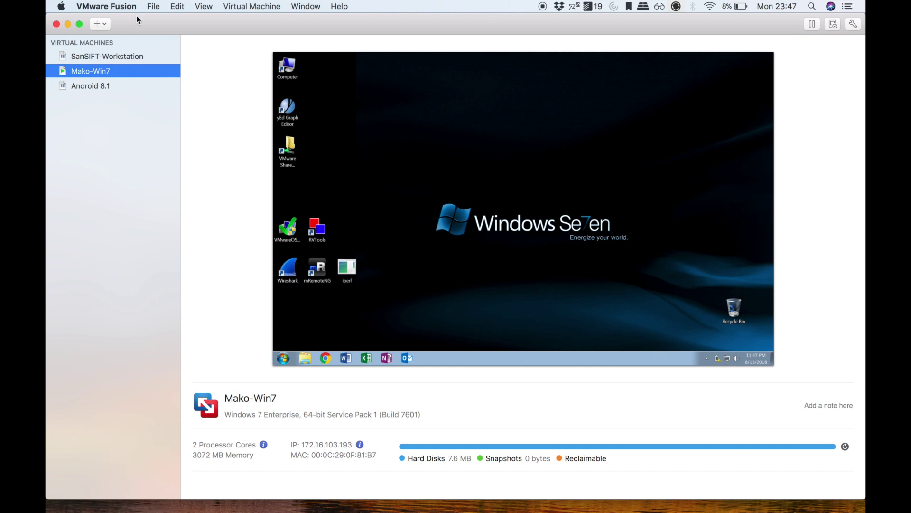
Step: Switch back to Chrome and bring up the Android-x86 project page
key("ctrl+Left")
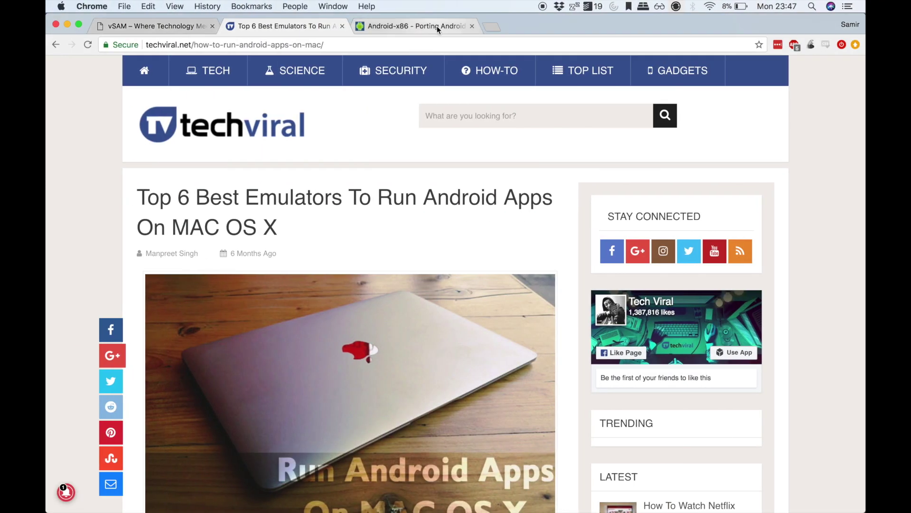
left_click(436, 27)
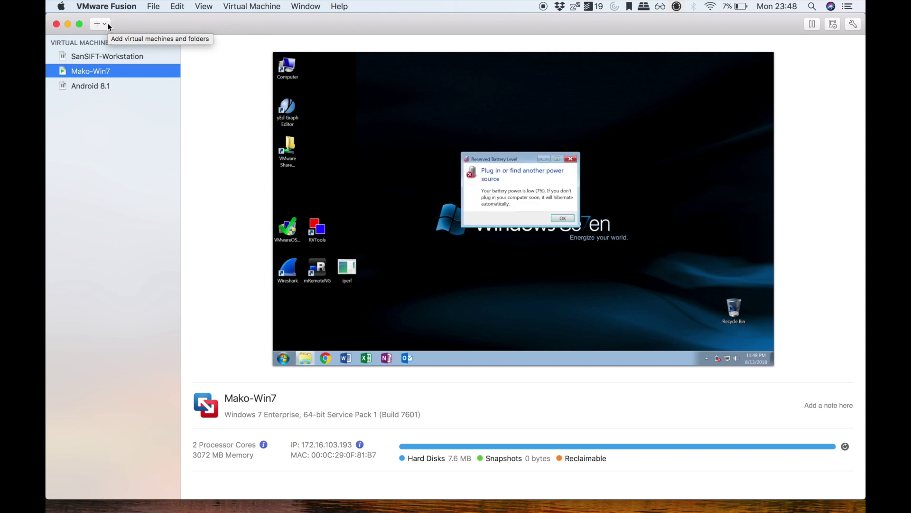
Step: Dismiss the low-battery warning inside the Mako-Win7 virtual machine and suspend that machine
key("ctrl+super+f")
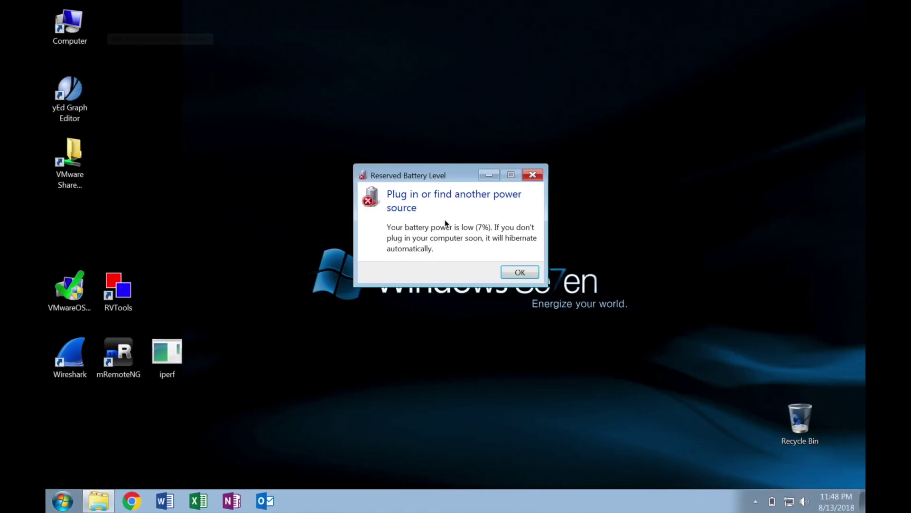
key("ctrl+super+f")
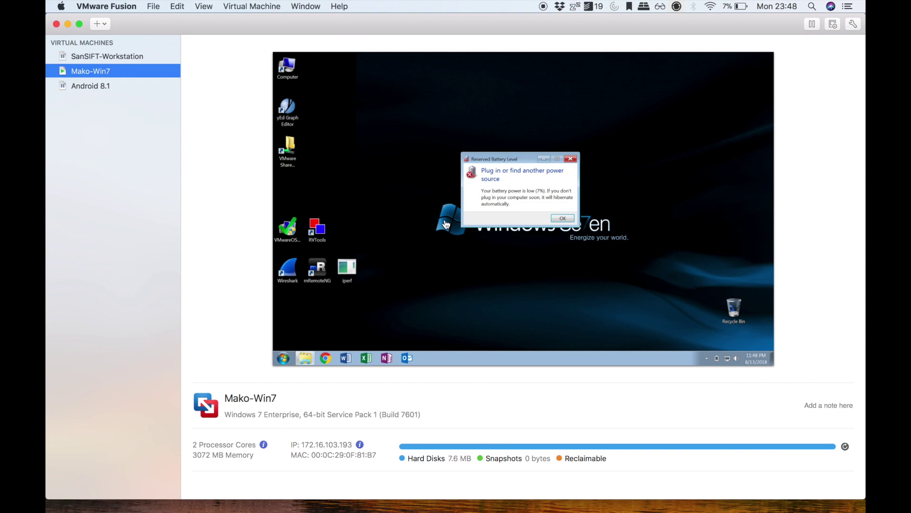
key("ctrl+super+f")
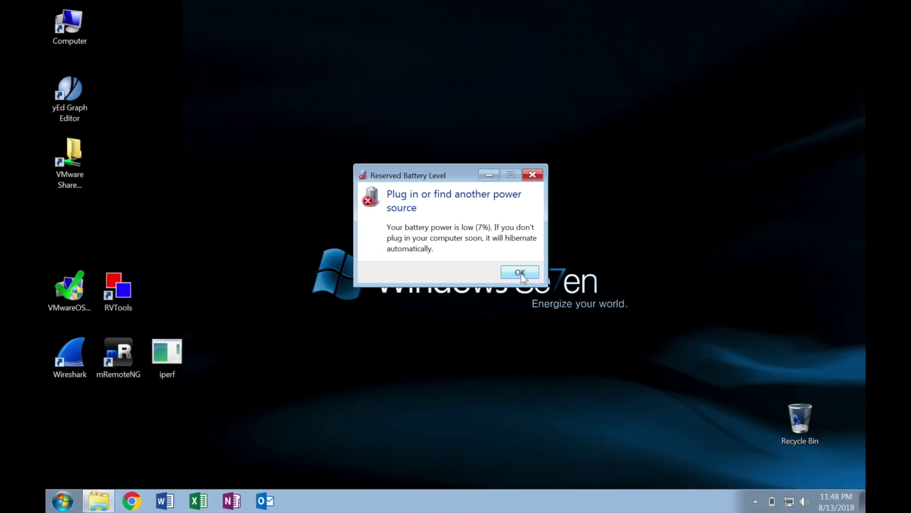
left_click(520, 274)
key("ctrl+super+f")
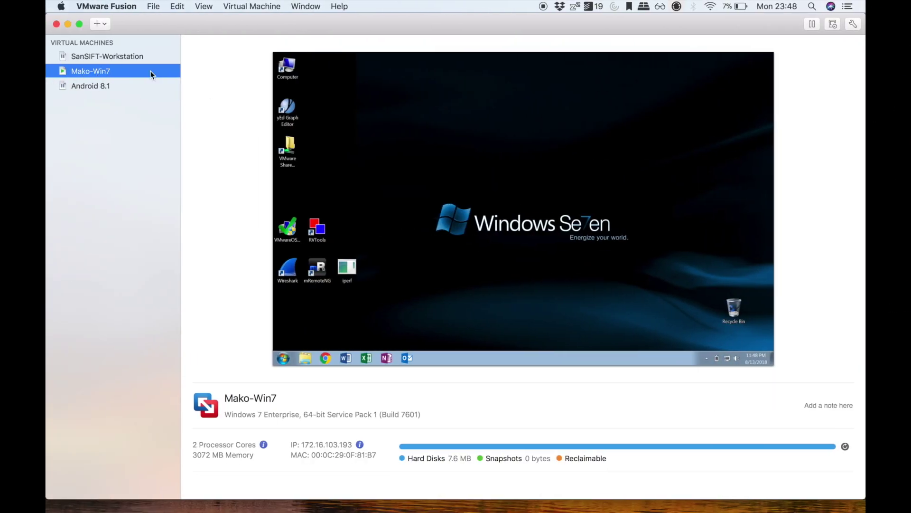
right_click(113, 73)
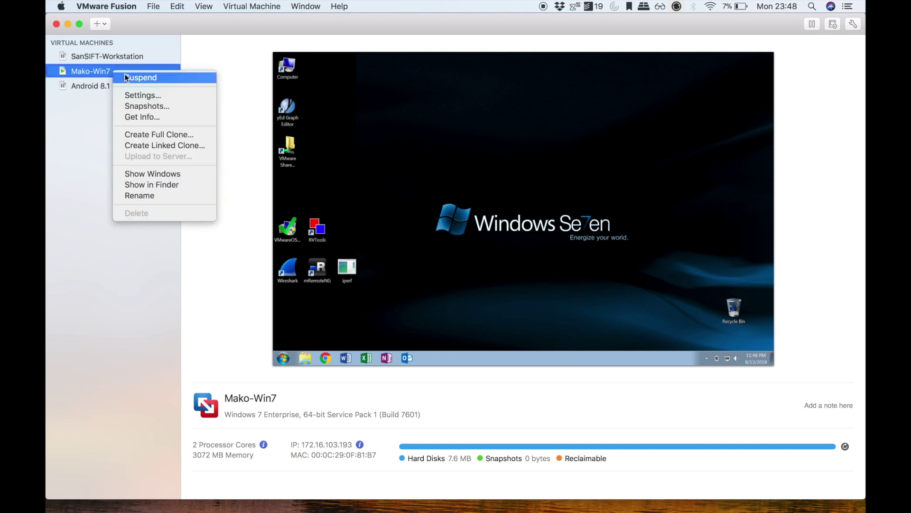
left_click(137, 75)
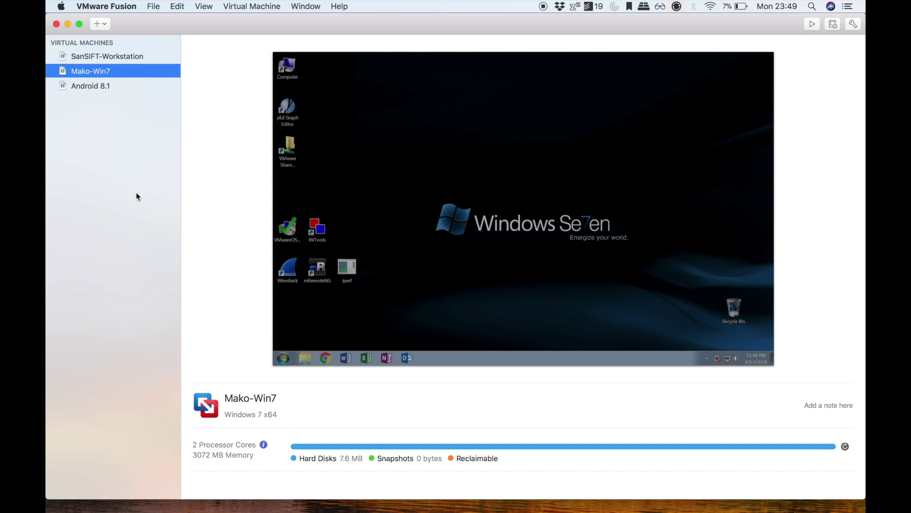
Step: Start a new virtual machine with the "Create a custom virtual machine" installation method
left_click(99, 24)
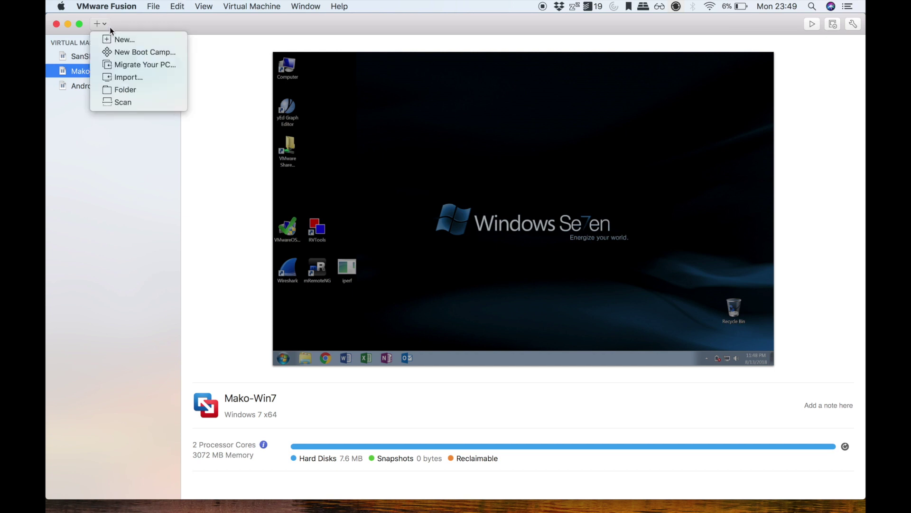
left_click(115, 40)
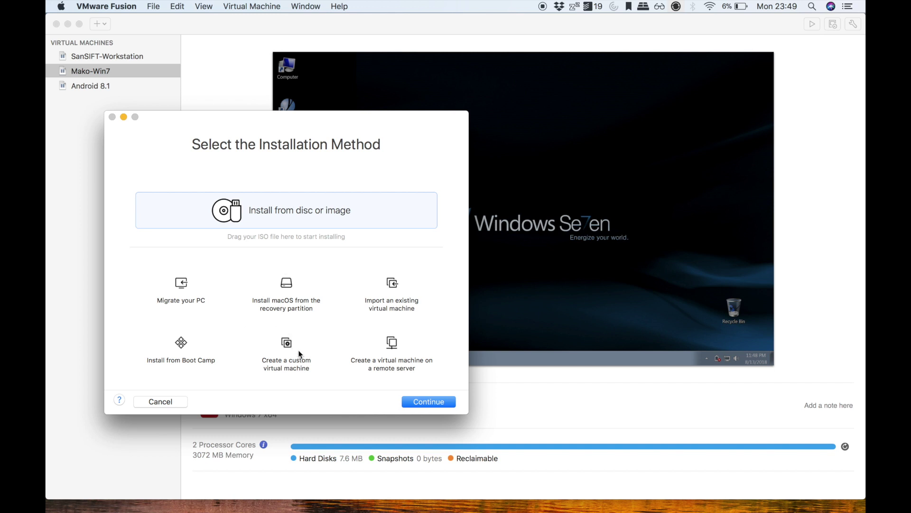
left_click(284, 348)
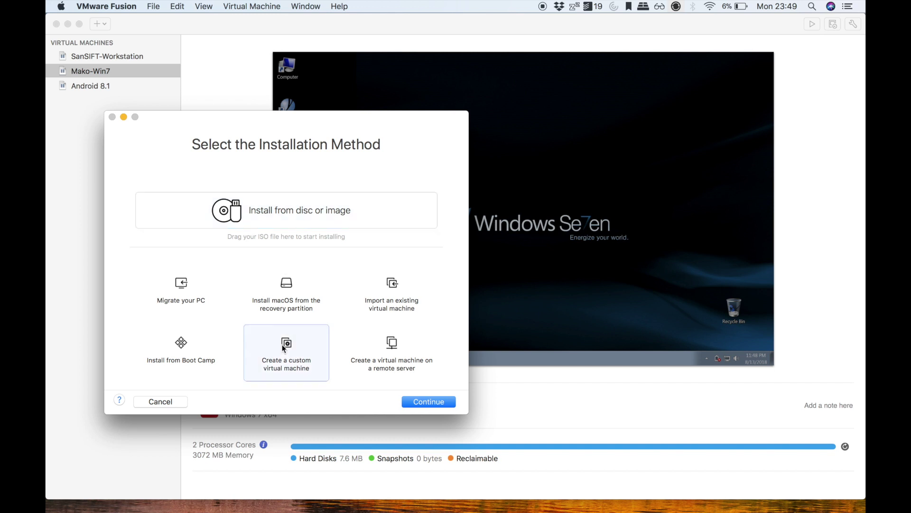
double_click(282, 347)
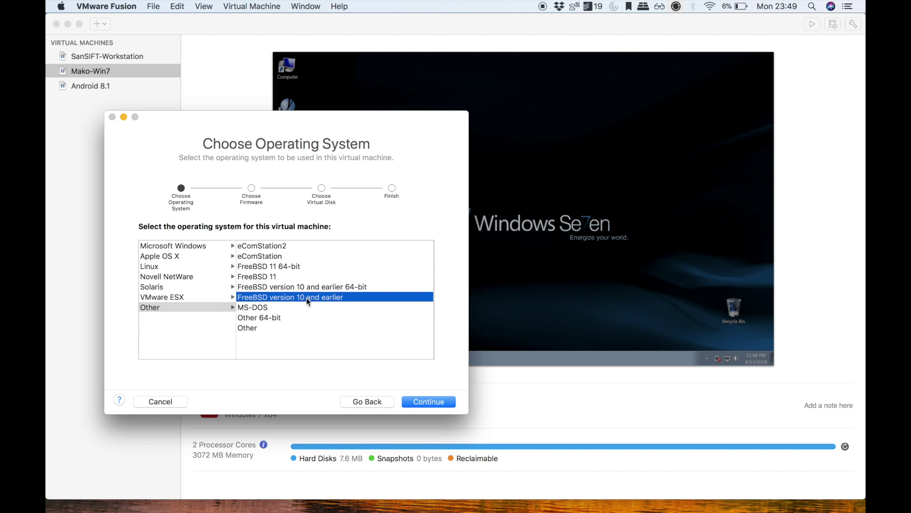
left_click(165, 248)
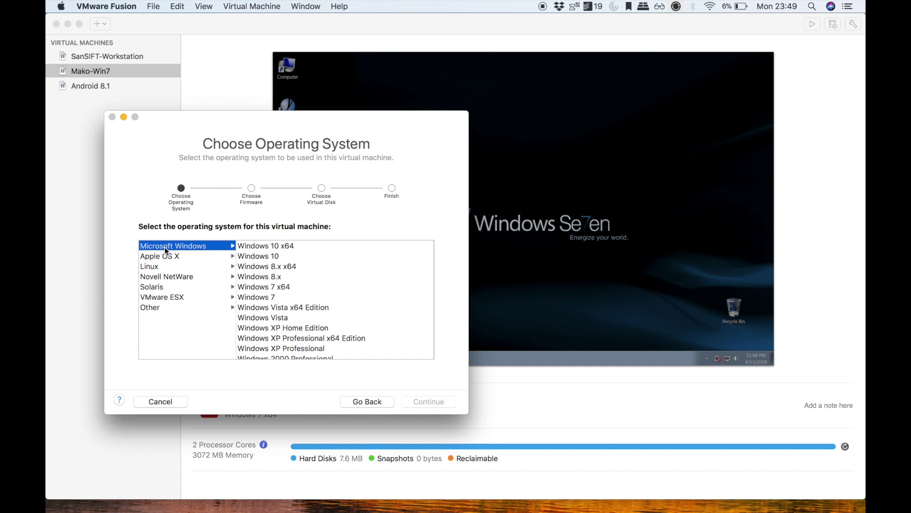
key("Down")
key("Down")
key("Down")
key("Down")
key("Down")
key("Down")
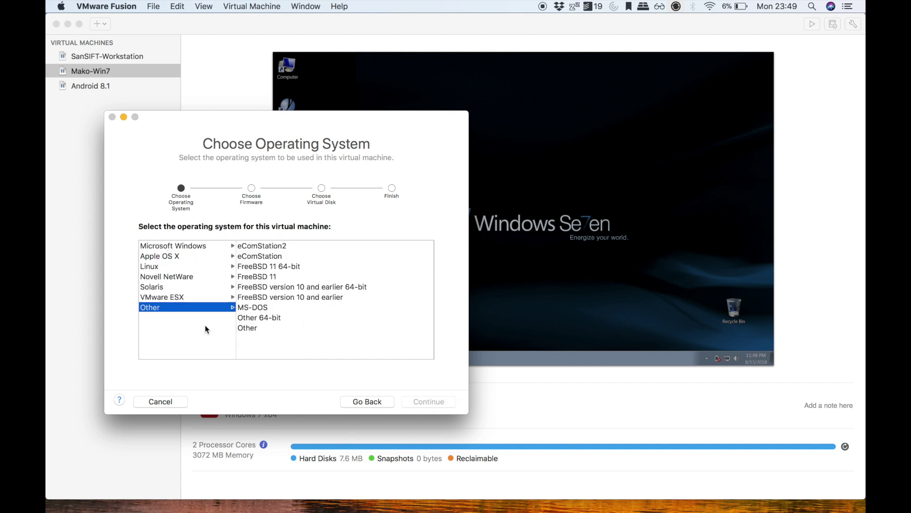
left_click(321, 298)
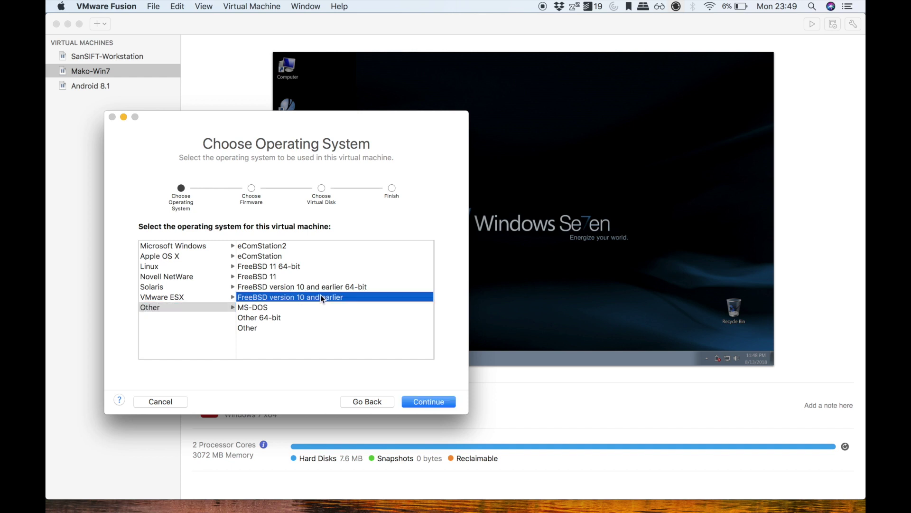
left_click(435, 403)
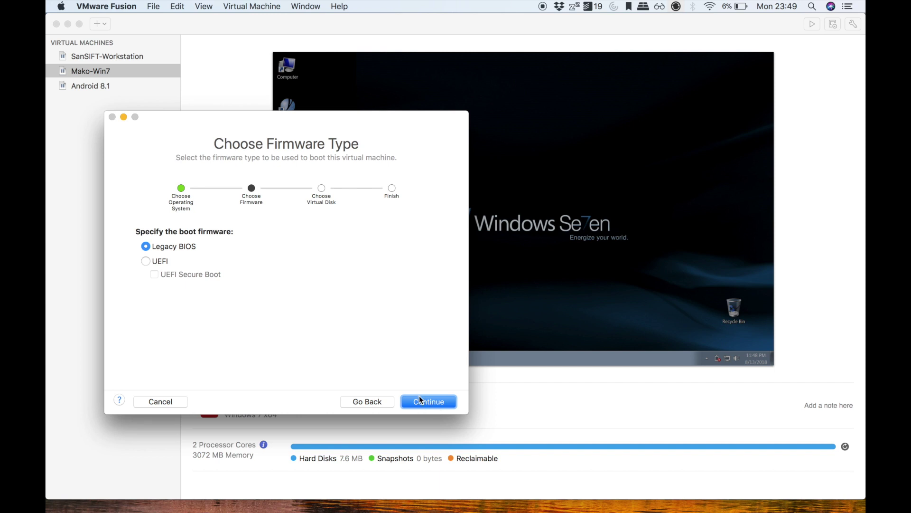
left_click(379, 401)
left_click(378, 402)
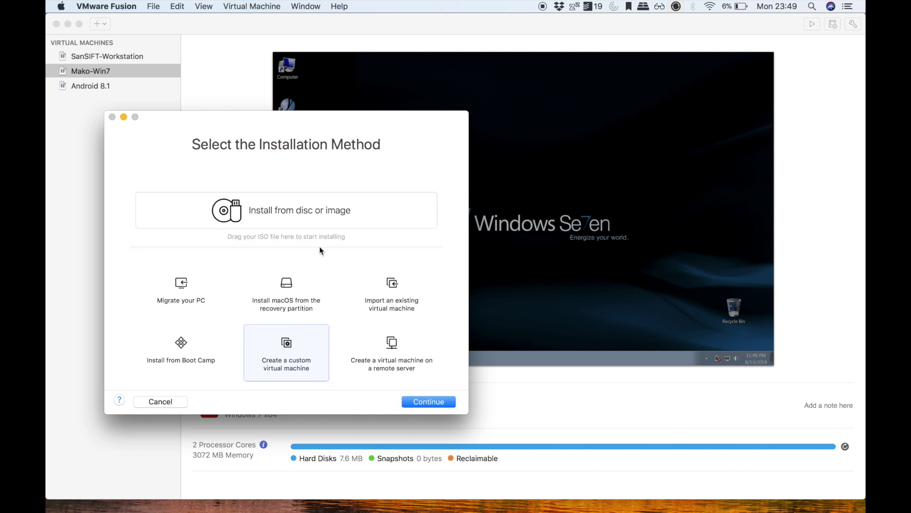
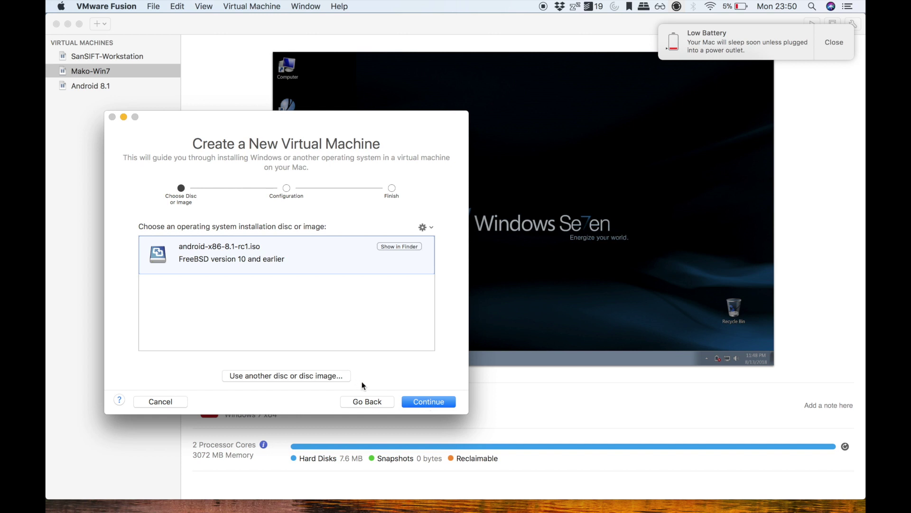
Step: Accept the android-x86-8.1-rc1.iso image with Legacy BIOS firmware, and save the virtual machine for customization as "Android 8.1 test v3"
left_click(412, 403)
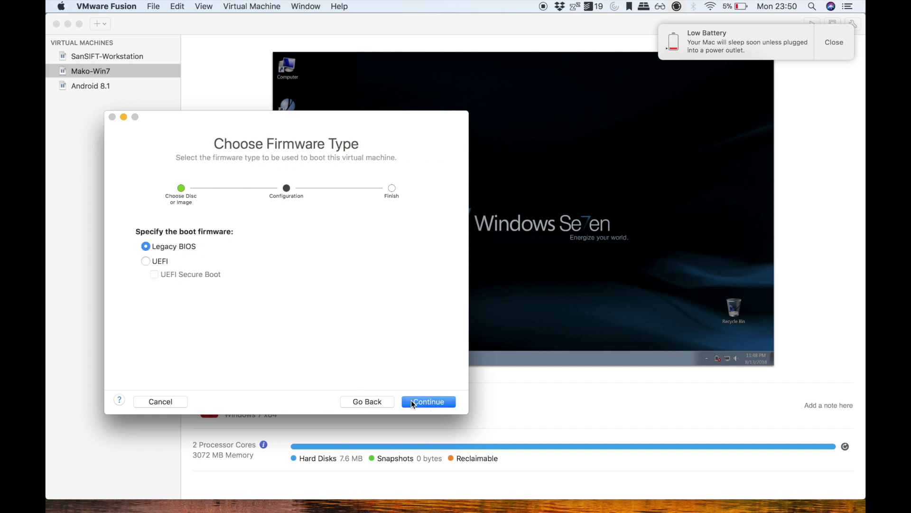
left_click(411, 400)
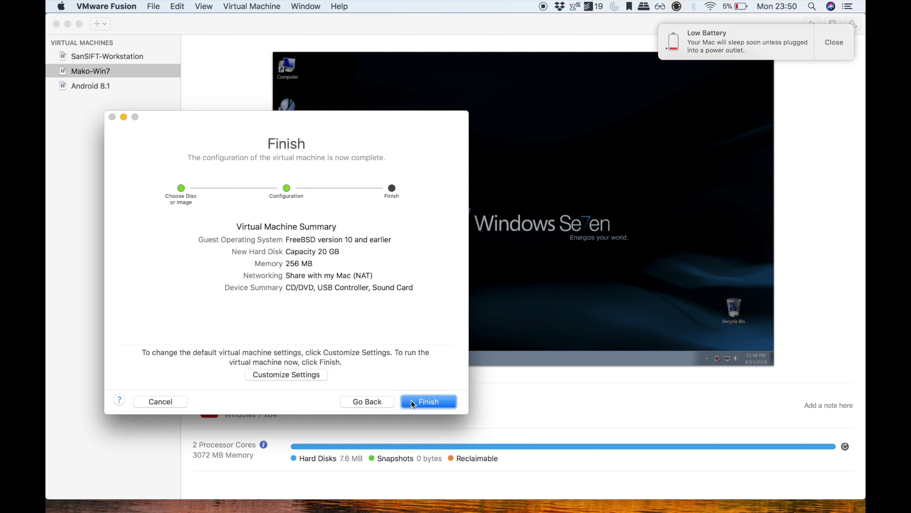
left_click(291, 373)
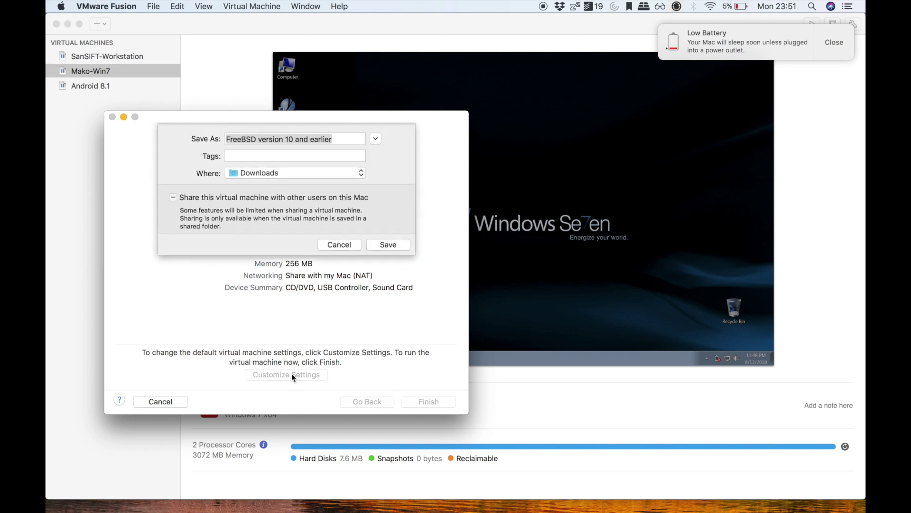
type("Android")
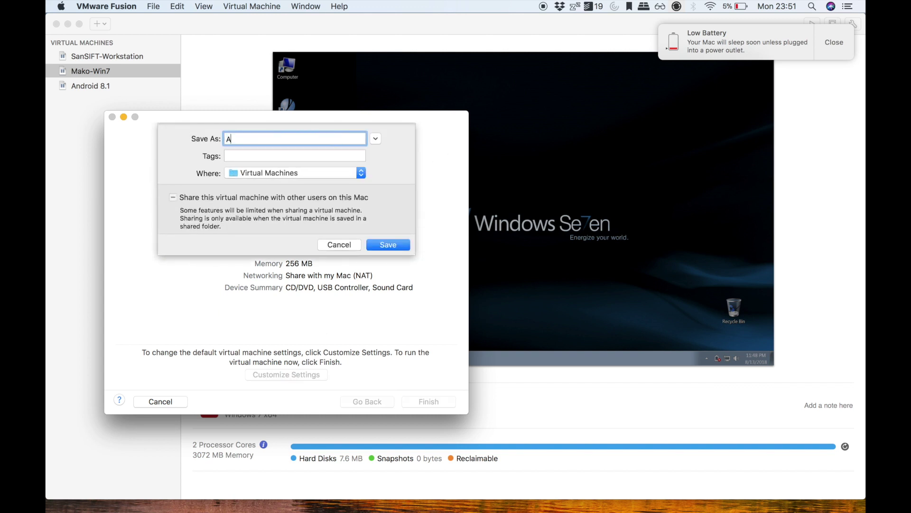
type(" 8.1 test v2")
key("BackSpace")
type("3")
left_click(388, 245)
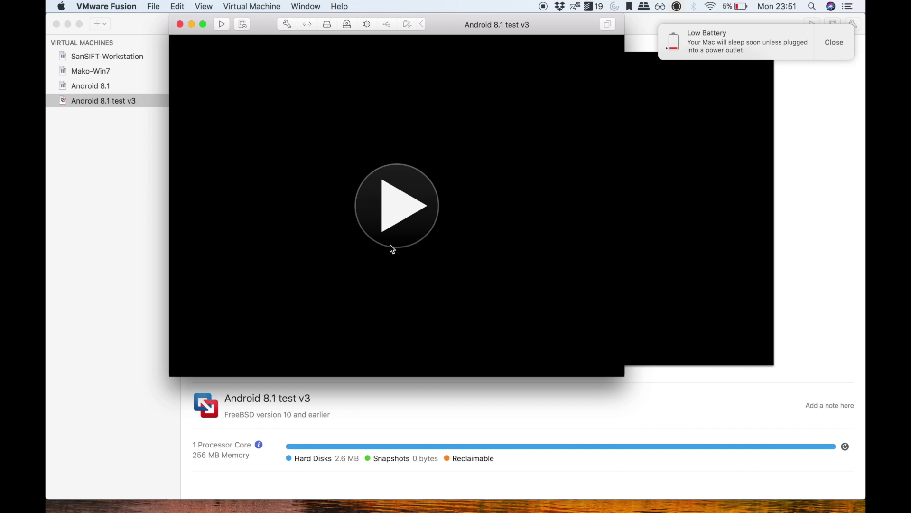
Step: Close the virtual machine library and give the new machine 2 processor cores and 1024 MB of memory
left_click(129, 16)
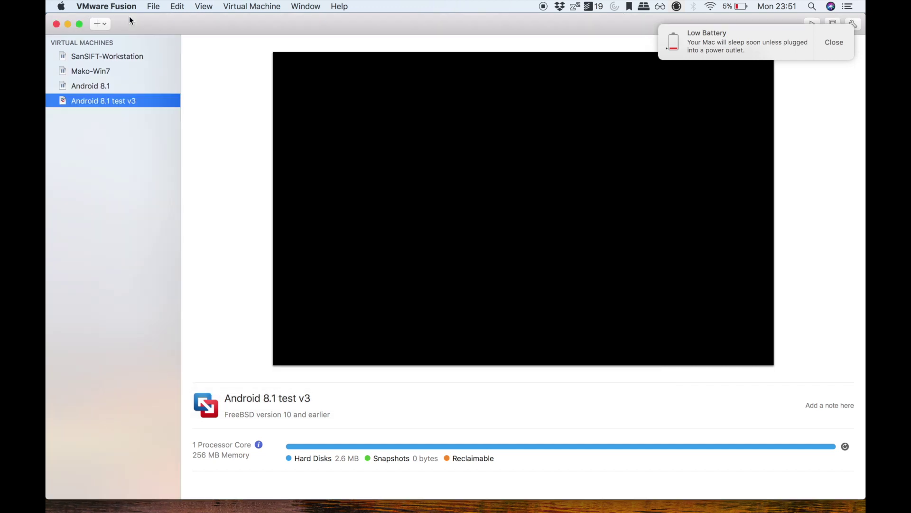
left_click(56, 24)
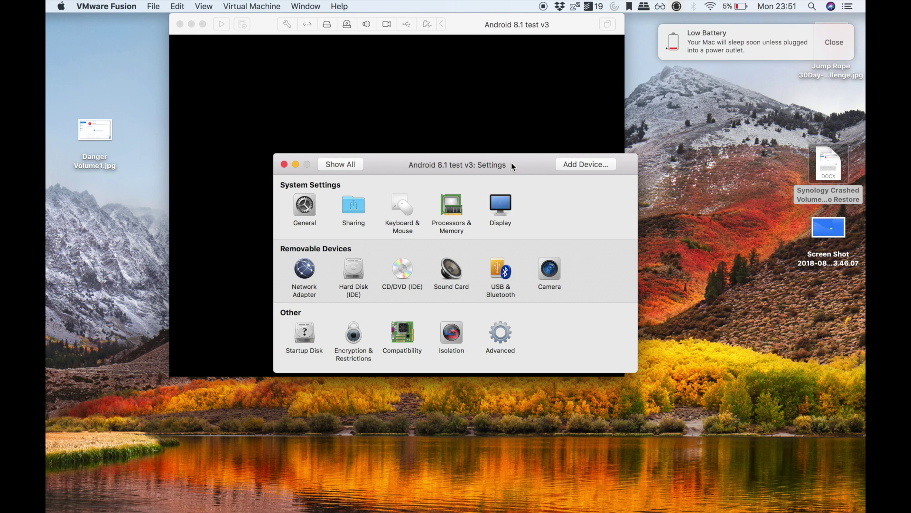
left_click(450, 206)
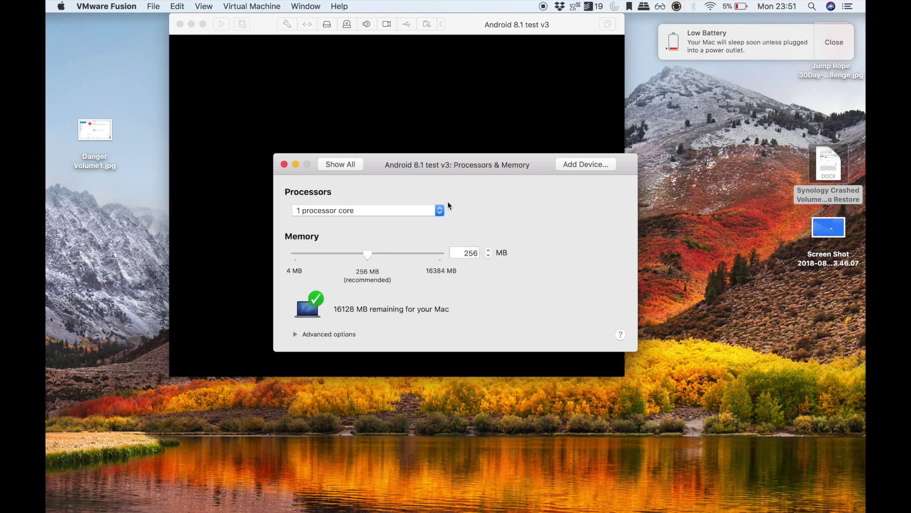
left_click(400, 252)
mouse_move(400, 251)
left_mouse_down()
mouse_move(386, 250)
mouse_move(403, 250)
left_mouse_up()
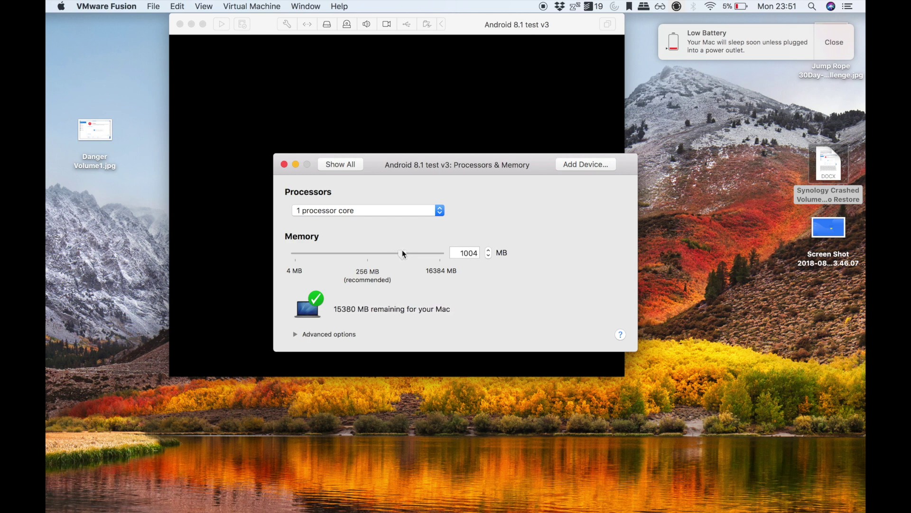
left_click(474, 251)
key("BackSpace")
type("2")
left_click(407, 213)
left_click(360, 223)
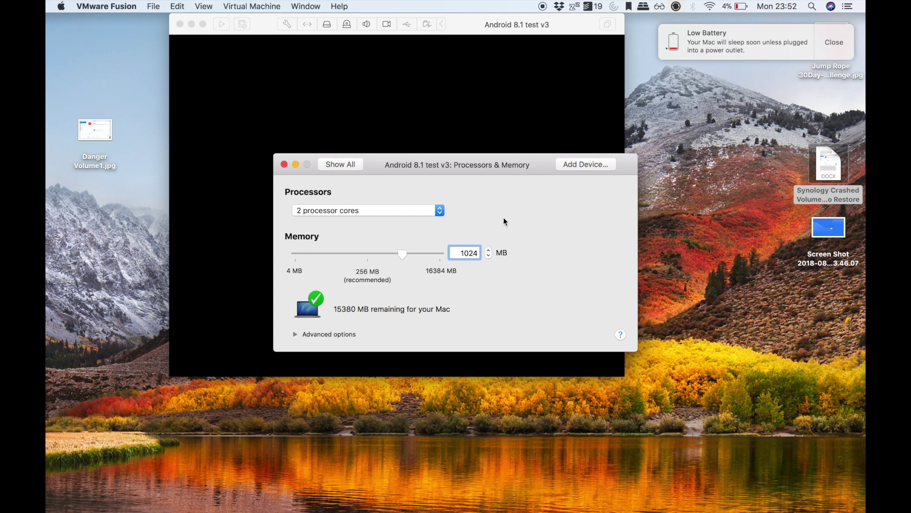
left_click(330, 163)
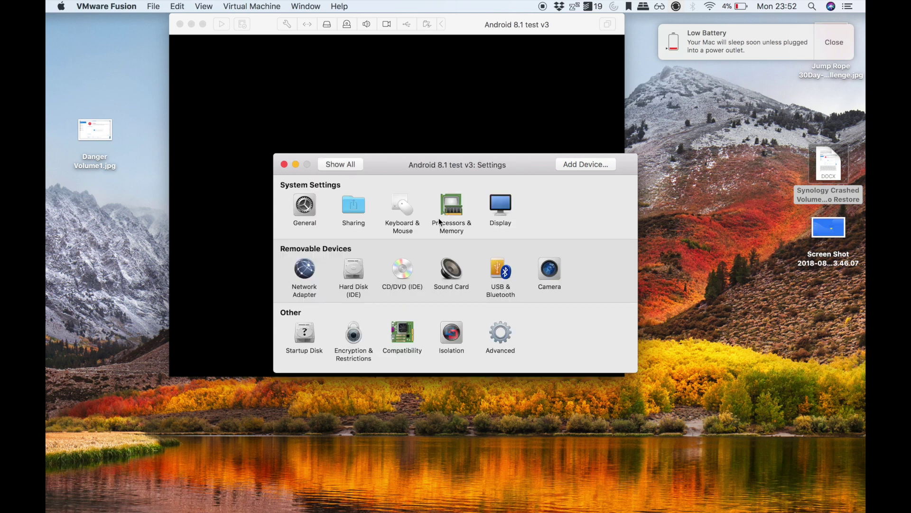
Step: Enable 3D graphics acceleration for the virtual machine and set its shared graphics memory to 1024 MB
left_click(498, 213)
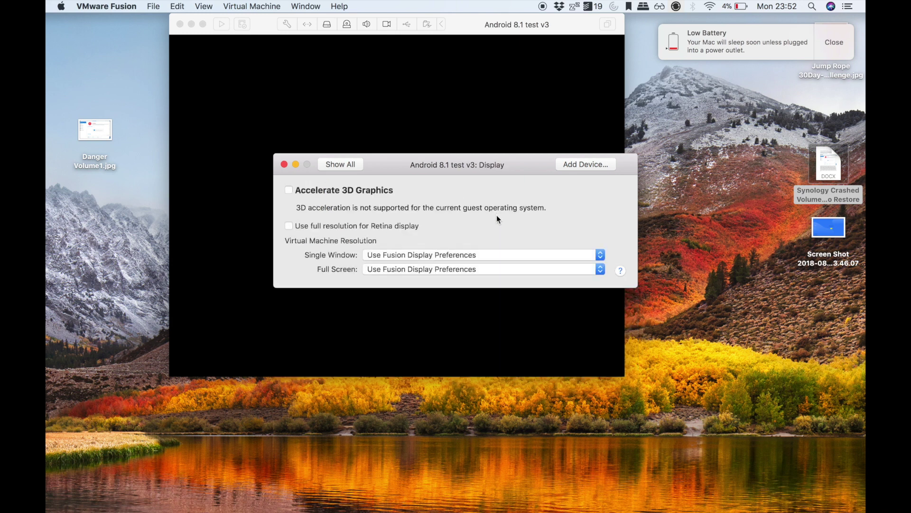
left_click(302, 190)
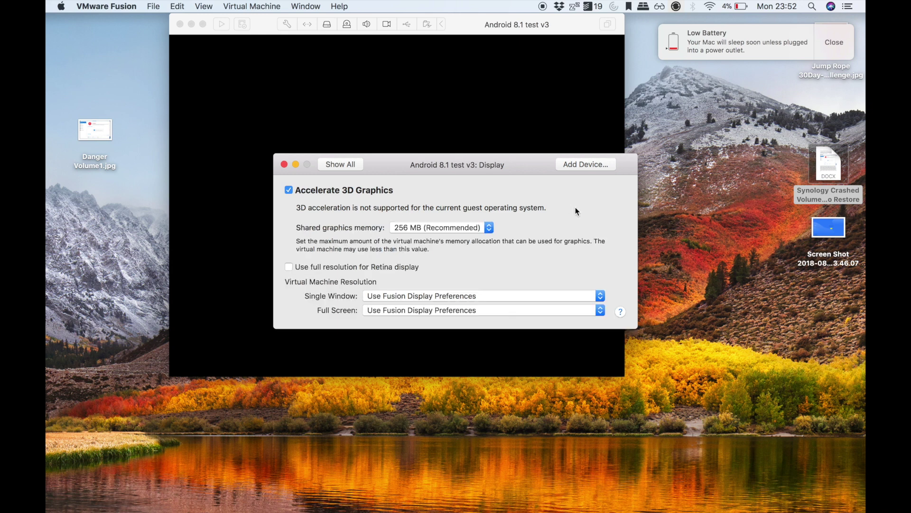
left_click(475, 224)
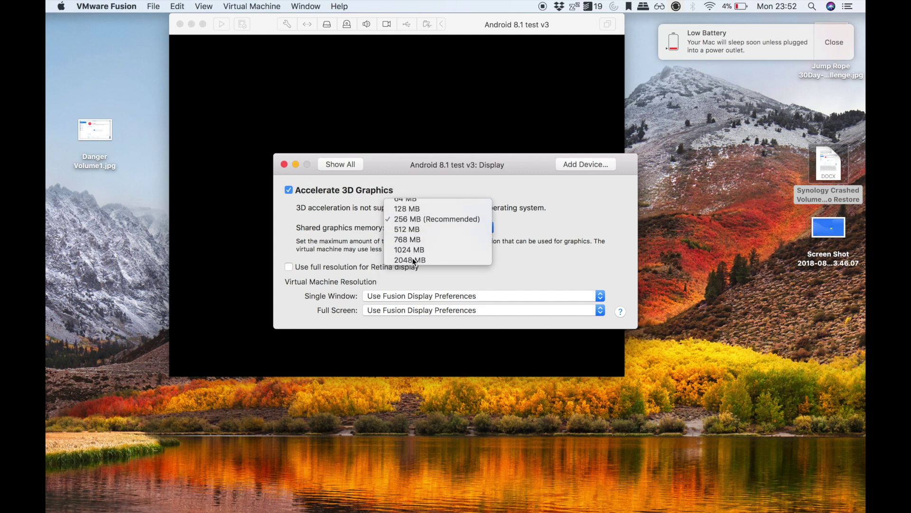
left_click(411, 250)
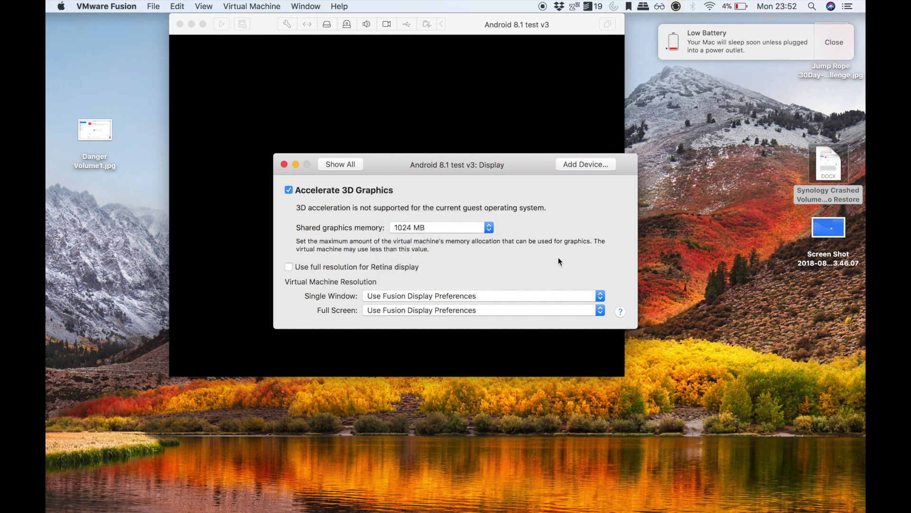
left_click(343, 165)
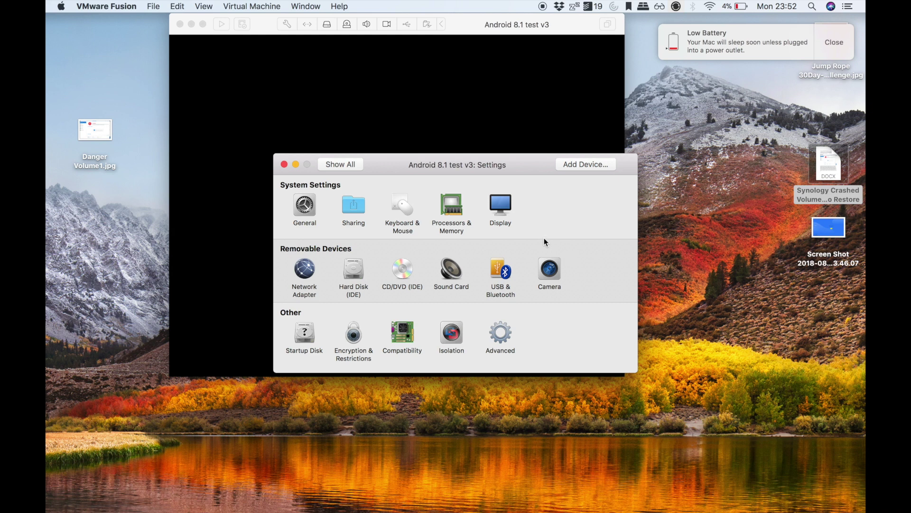
Step: Check which disc image the CD/DVD drive uses and how the network adapter is configured
left_click(406, 277)
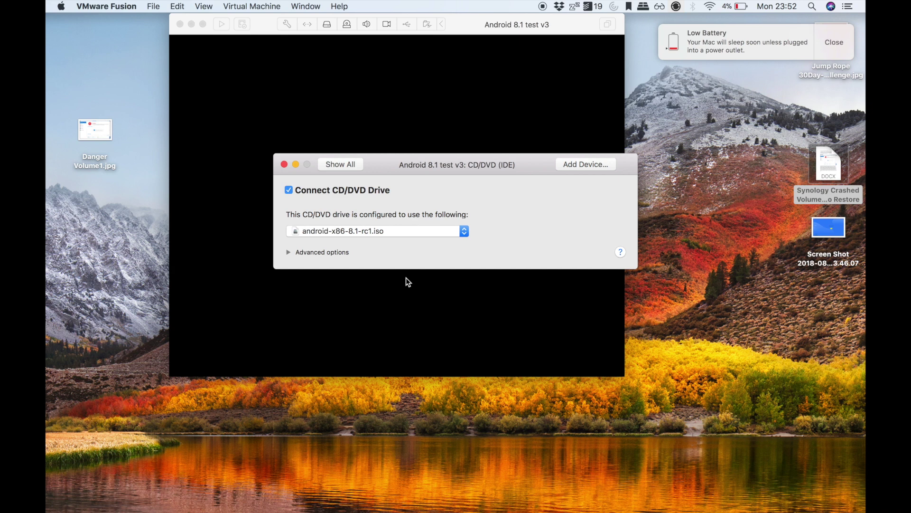
left_click(336, 166)
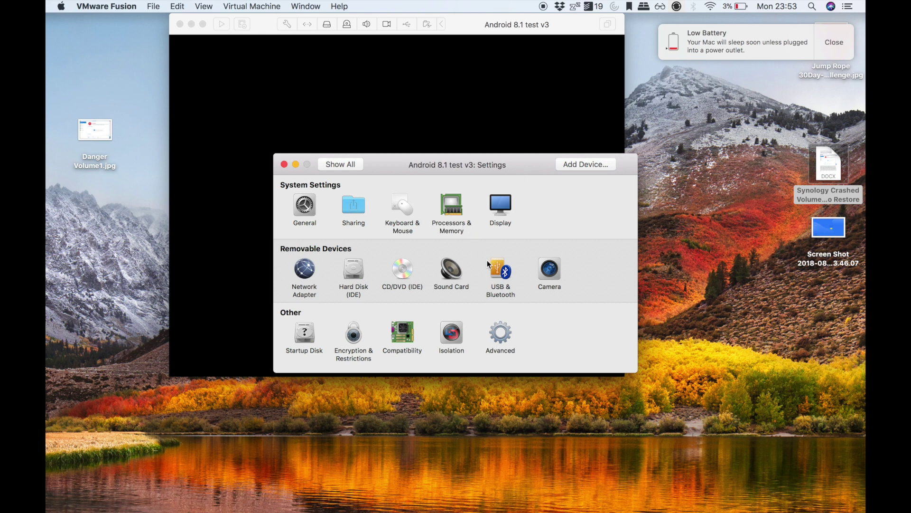
left_click(303, 271)
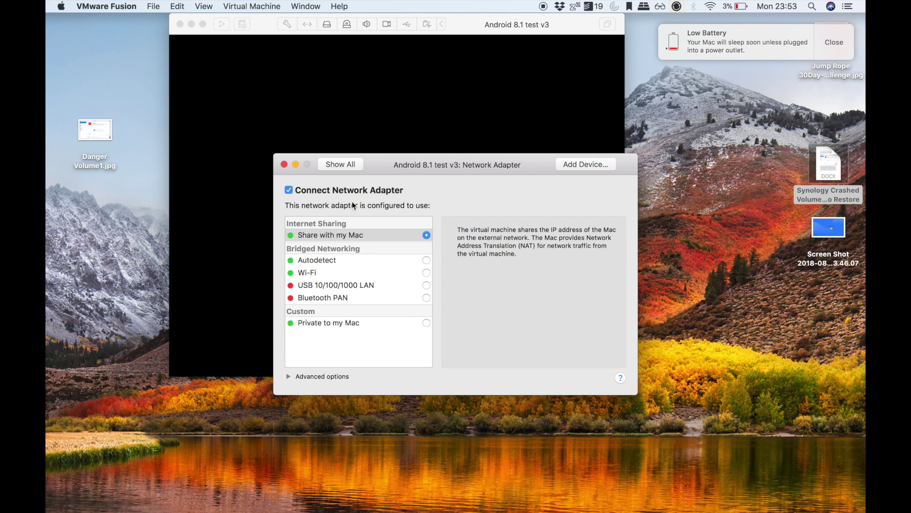
left_click(338, 164)
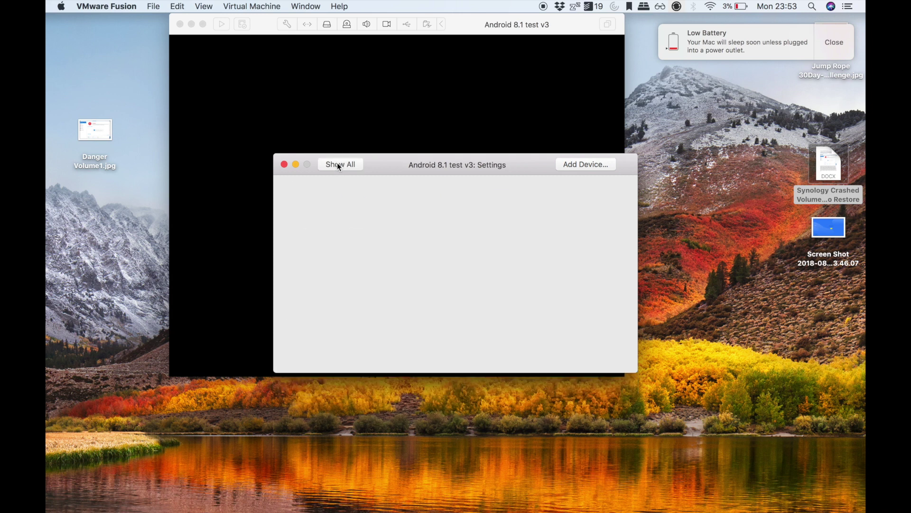
Step: Close the settings, start the virtual machine and boot into "Installation - Install Android-x86 to harddisk"
left_click(284, 164)
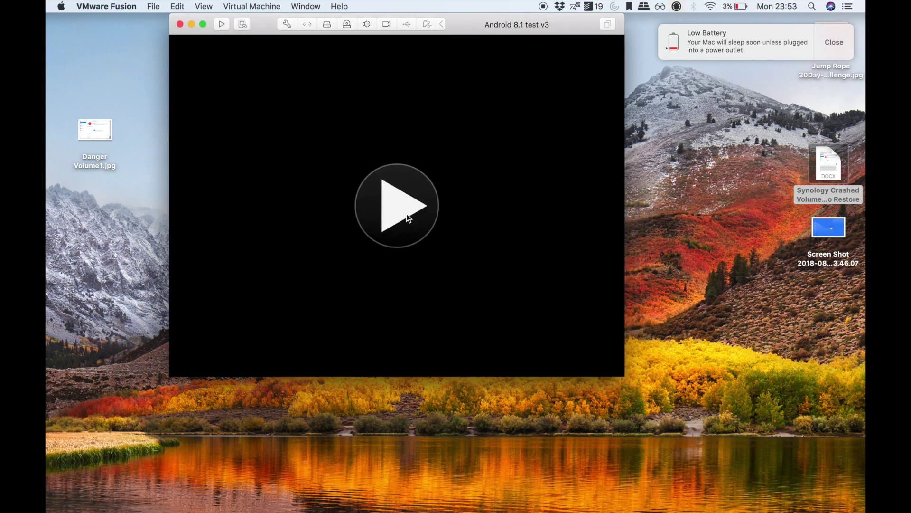
left_click(406, 214)
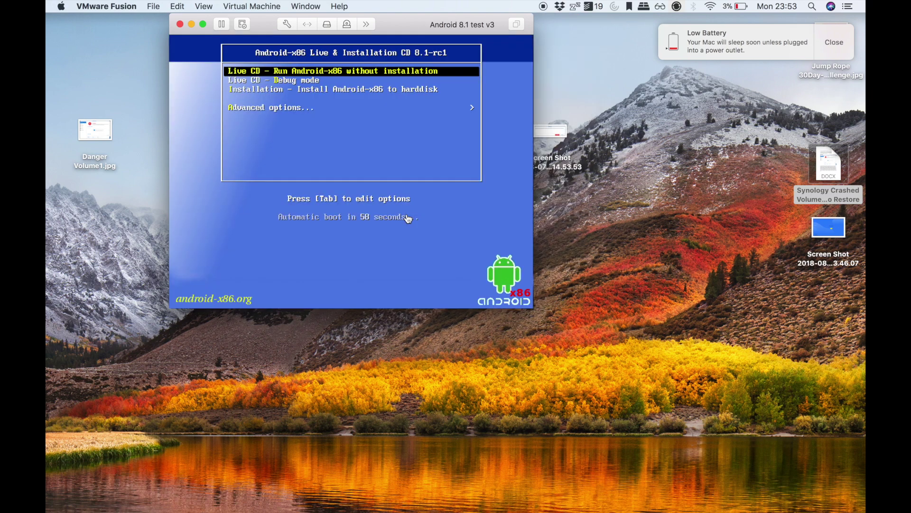
left_click(408, 219)
key("Down")
key("Down")
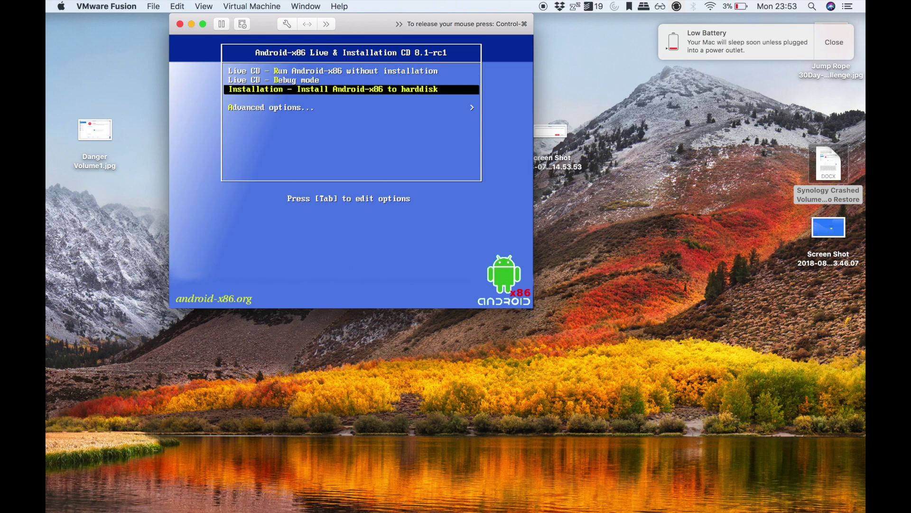
key("Return")
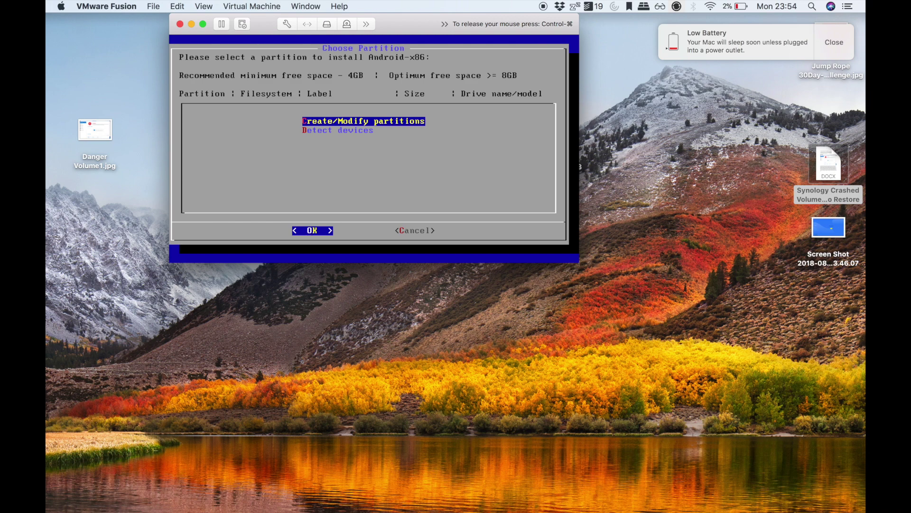
Step: Choose to create or modify partitions and decline using GPT
key("Return")
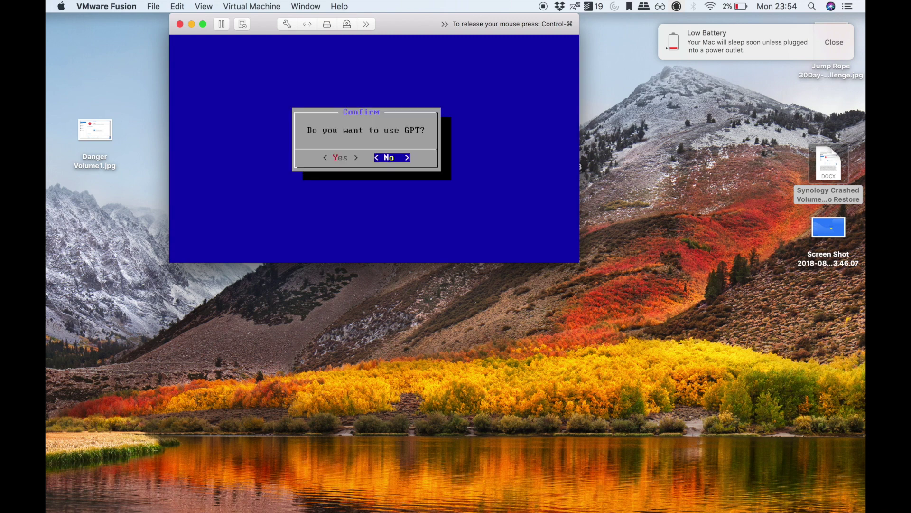
key("Return")
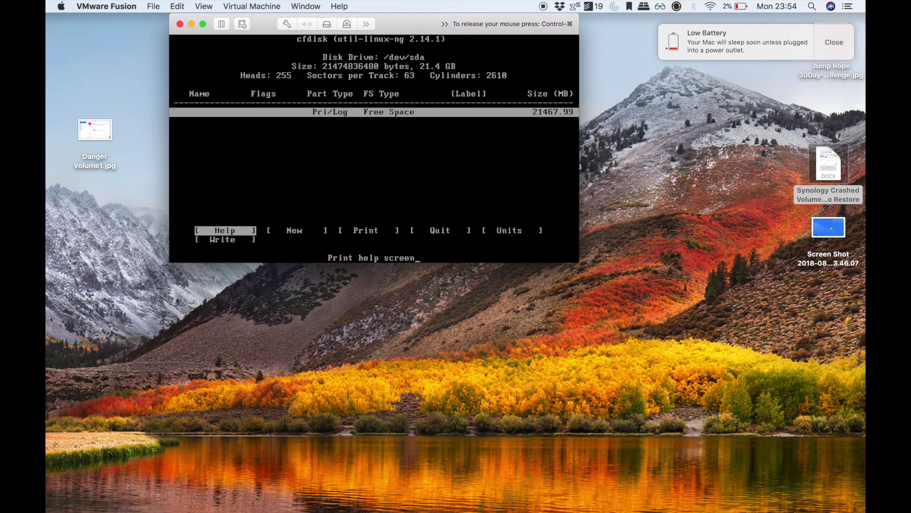
Step: Lower the Mac's sound volume
key("XF86AudioLowerVolume")
key("XF86AudioLowerVolume")
key("XF86AudioLowerVolume")
key("XF86AudioLowerVolume")
key("XF86AudioLowerVolume")
key("XF86AudioLowerVolume")
key("XF86AudioLowerVolume")
key("XF86AudioLowerVolume")
key("XF86AudioLowerVolume")
key("XF86AudioLowerVolume")
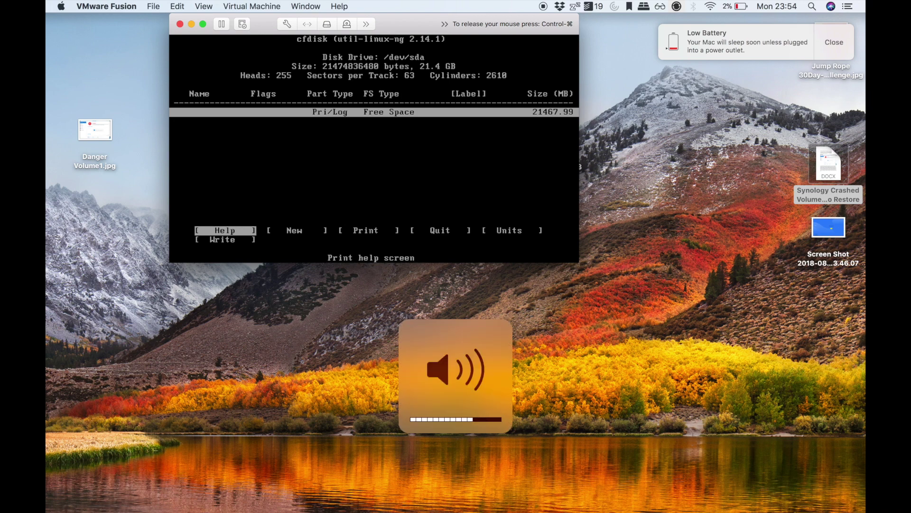
key("XF86AudioLowerVolume")
key("XF86AudioLowerVolume")
Step: Create a new primary partition of 21467.90 MB from the free space and mark it as bootable
key("Right")
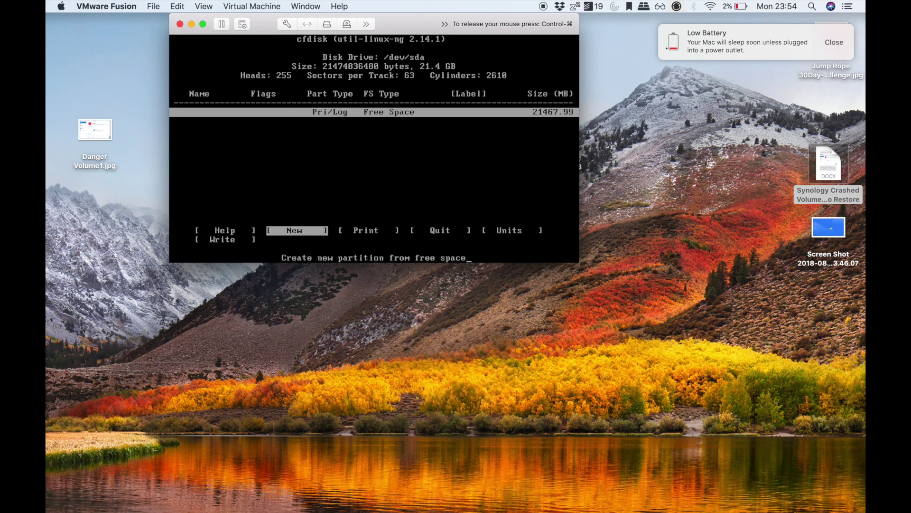
key("Return")
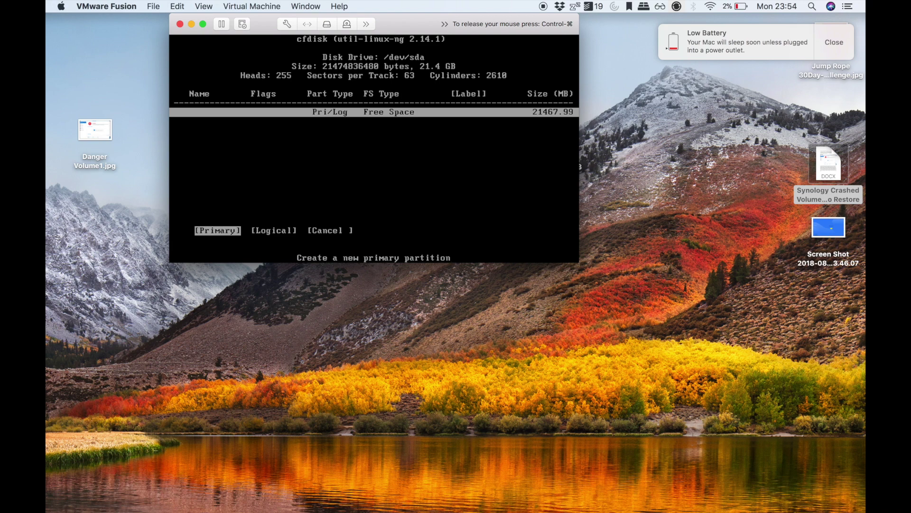
key("Return")
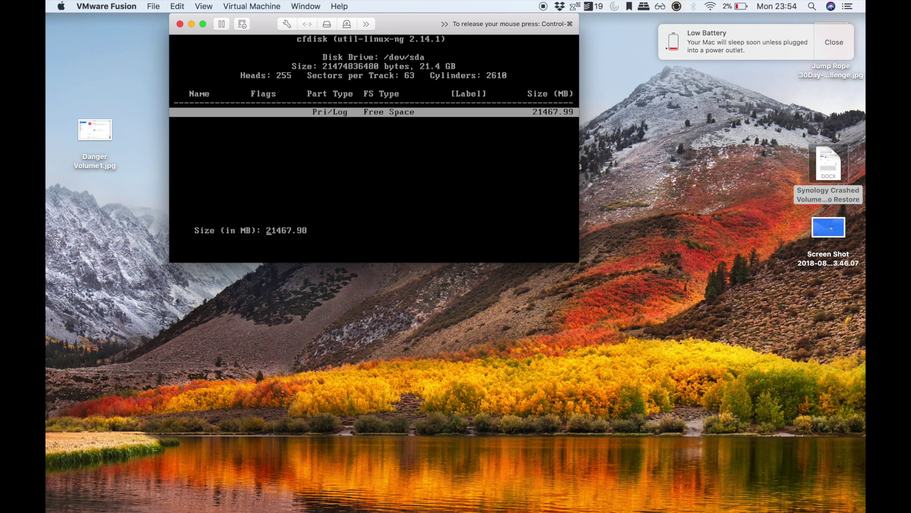
key("Return")
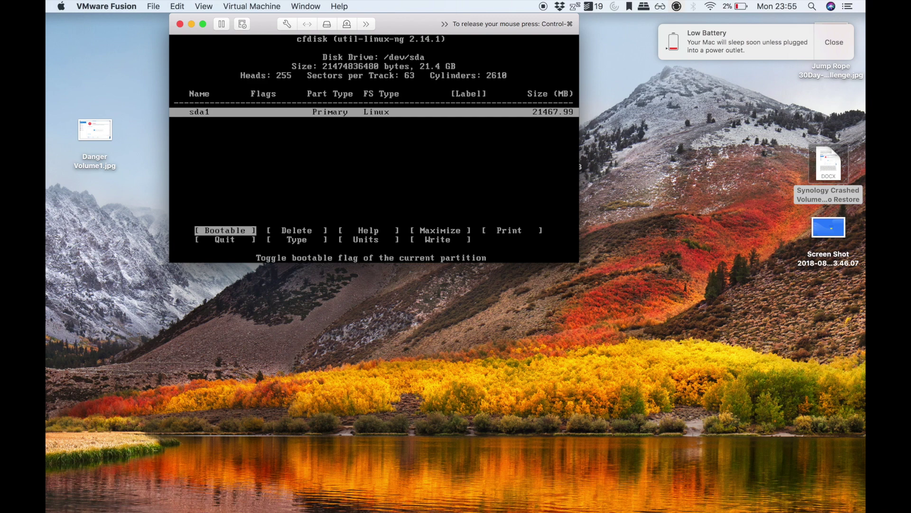
key("Return")
Step: Write the partition table to the disk and confirm the operation with yes
key("Right")
key("Right")
key("Right")
key("Right")
key("Right")
key("Right")
key("Right")
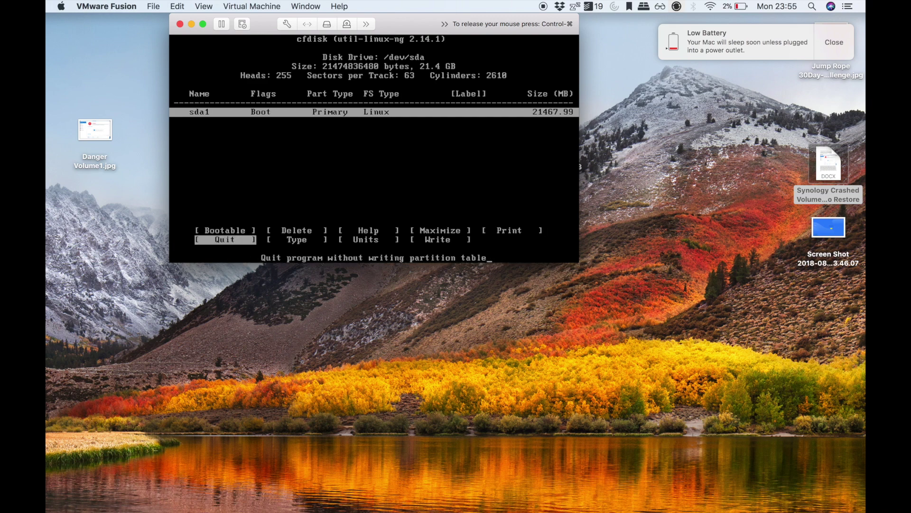
key("Right")
key("Right")
key("Left")
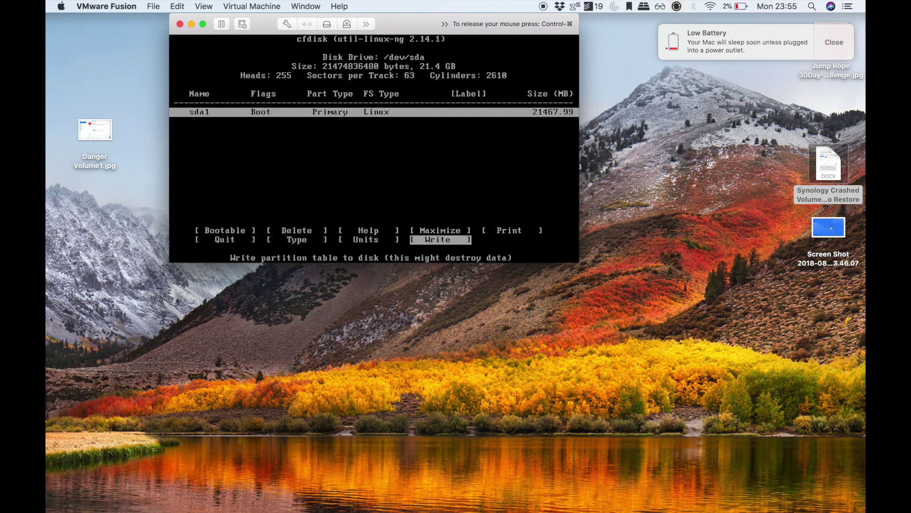
key("Return")
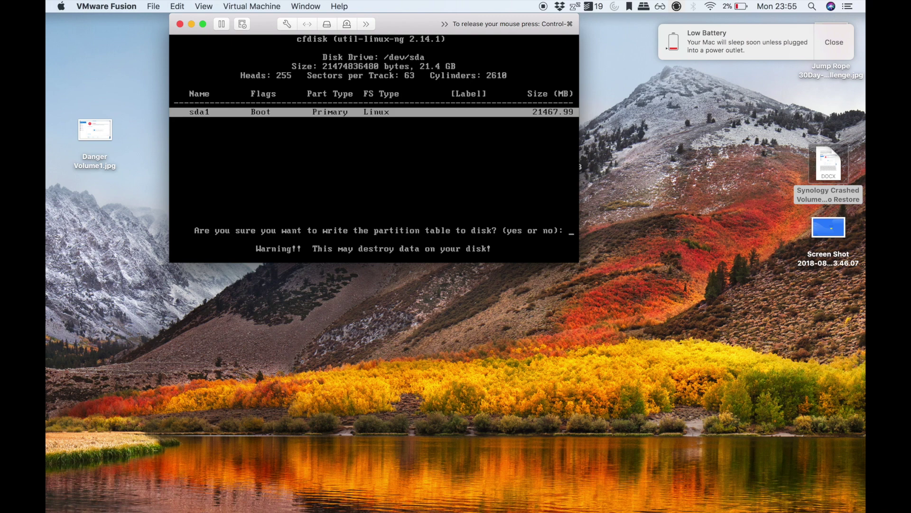
type("ye")
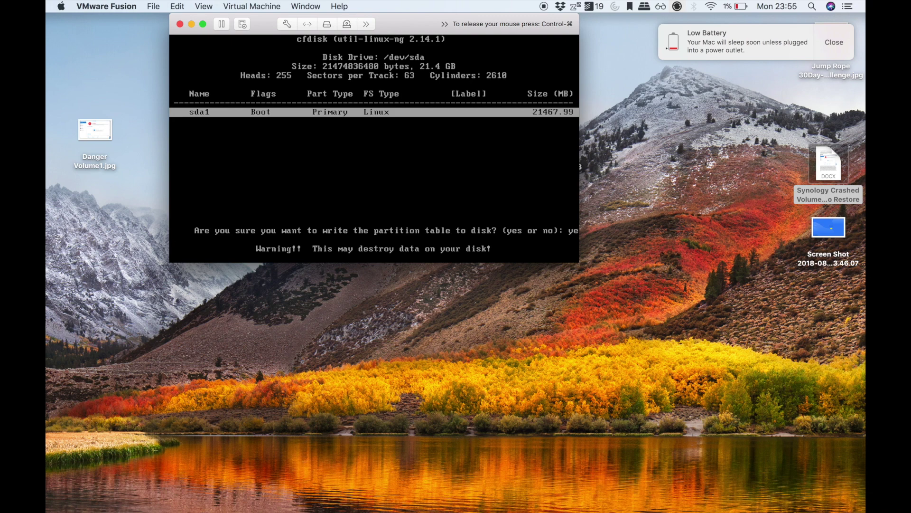
key("Return")
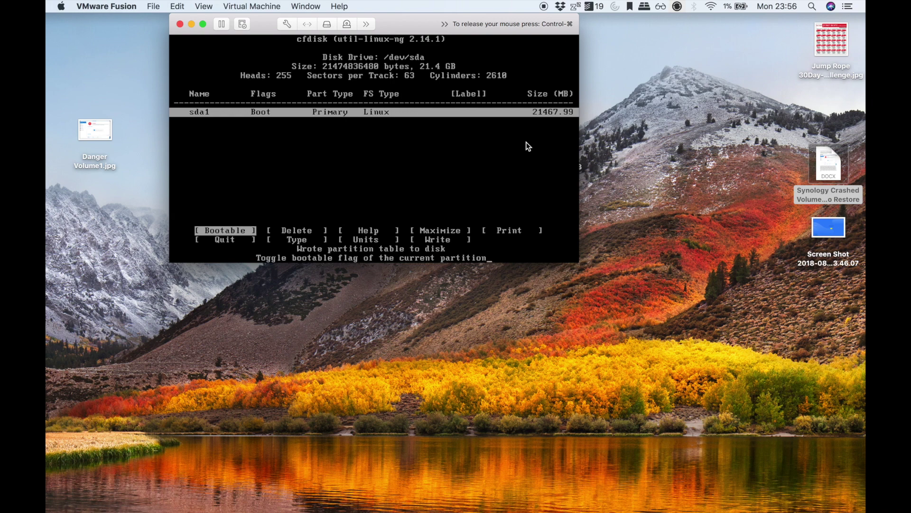
Step: Quit cfdisk and return to the installer's partition selection
key("Right")
key("Right")
key("Right")
key("Right")
key("Right")
key("Right")
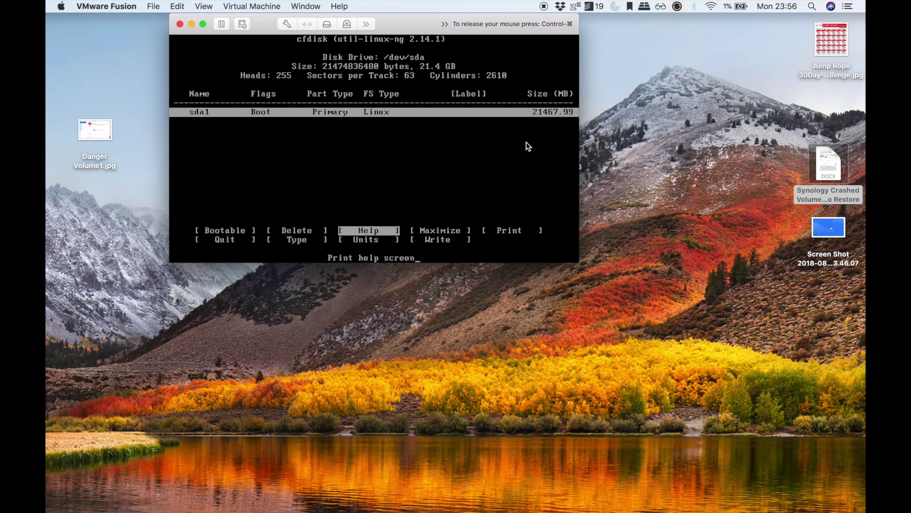
key("Left")
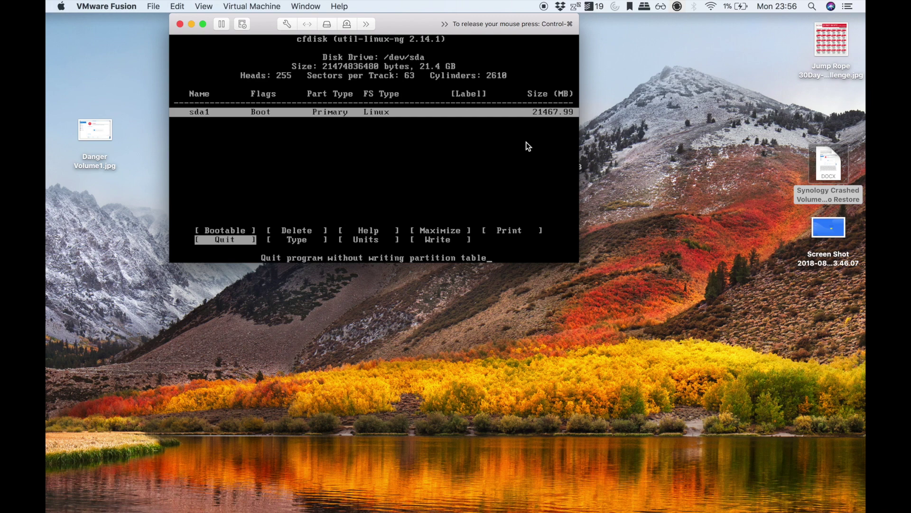
key("Return")
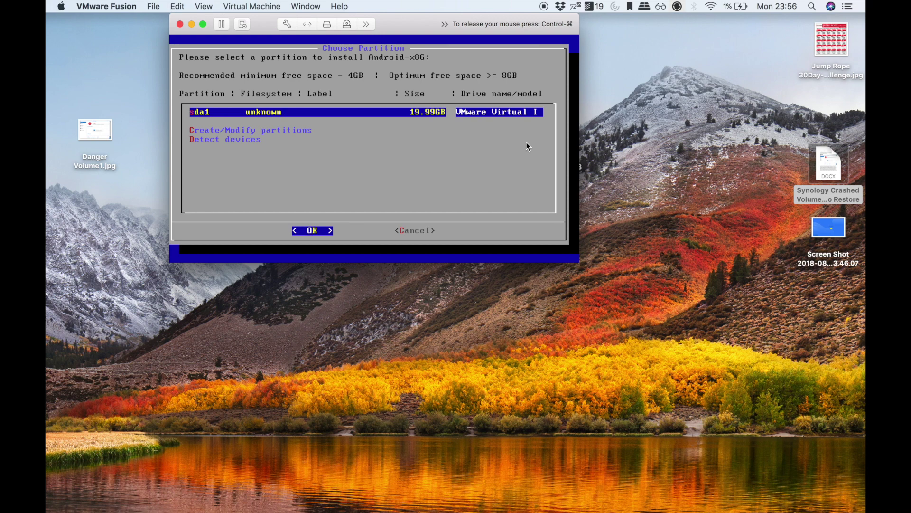
Step: Select sda1 as the installation partition and format it with the ext4 filesystem
key("Return")
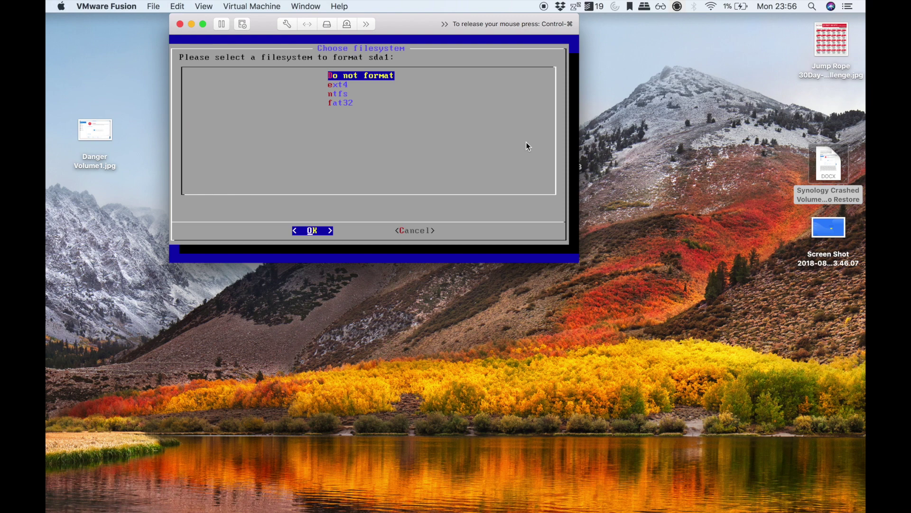
key("Down")
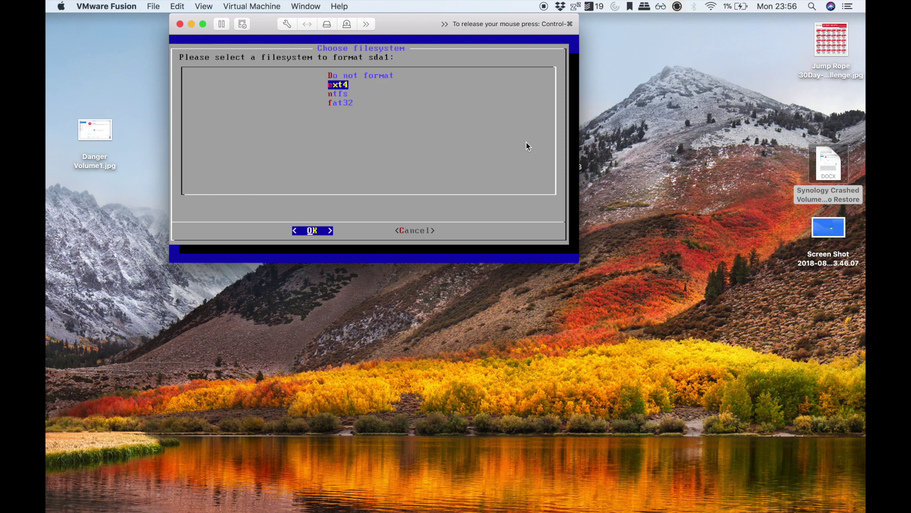
key("Return")
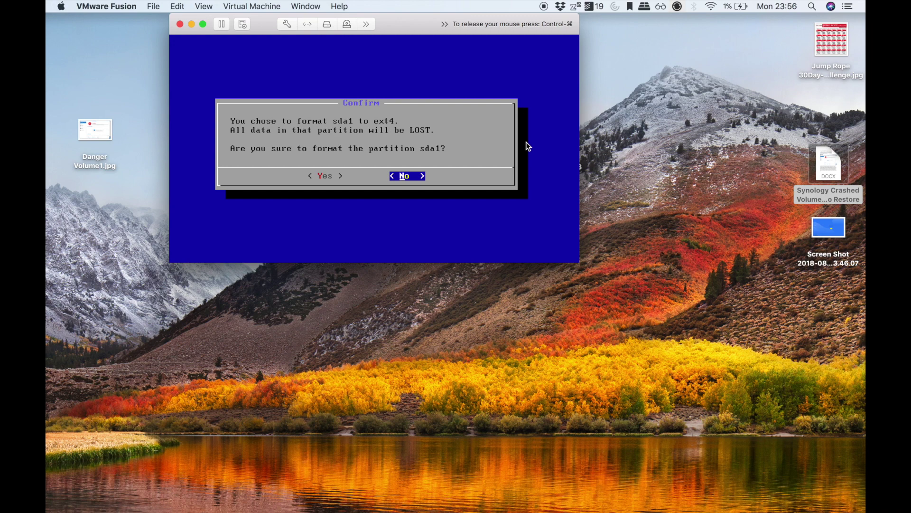
key("Left")
key("Return")
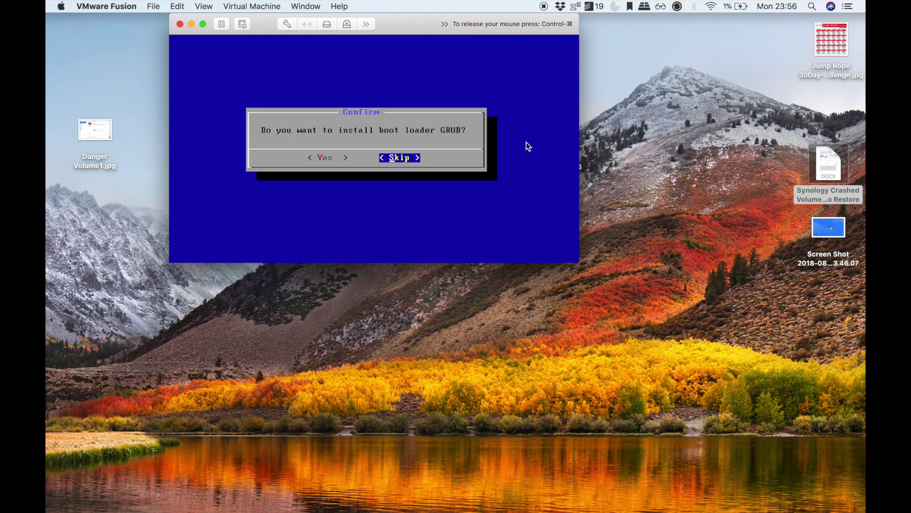
Step: Install the GRUB boot loader and choose to install the /system directory as read-write
key("Left")
key("Return")
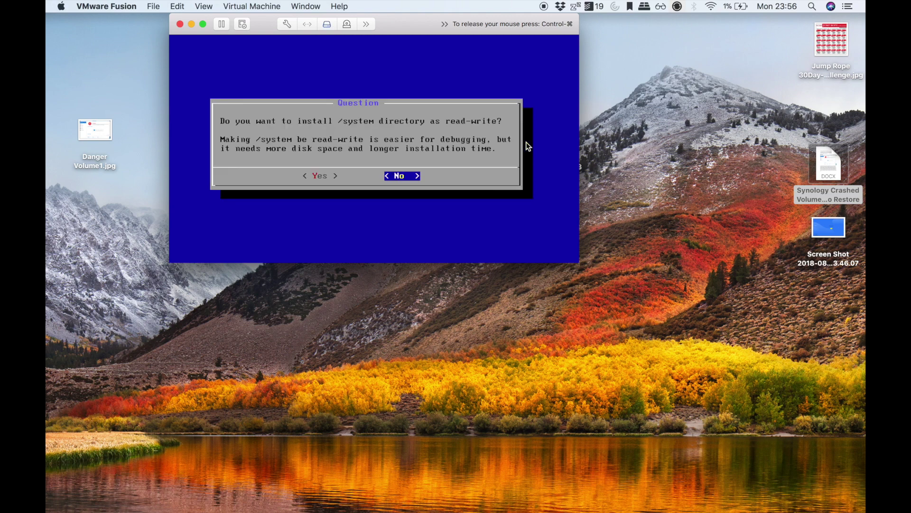
key("Left")
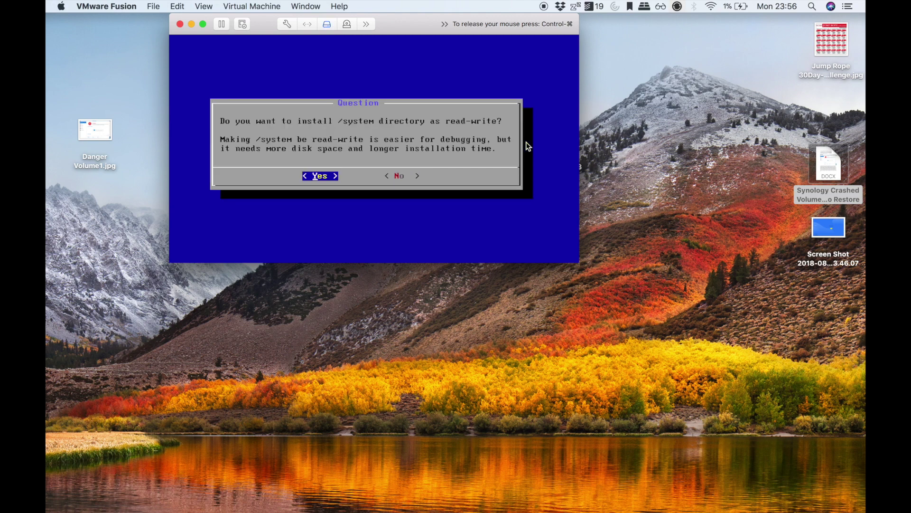
key("Return")
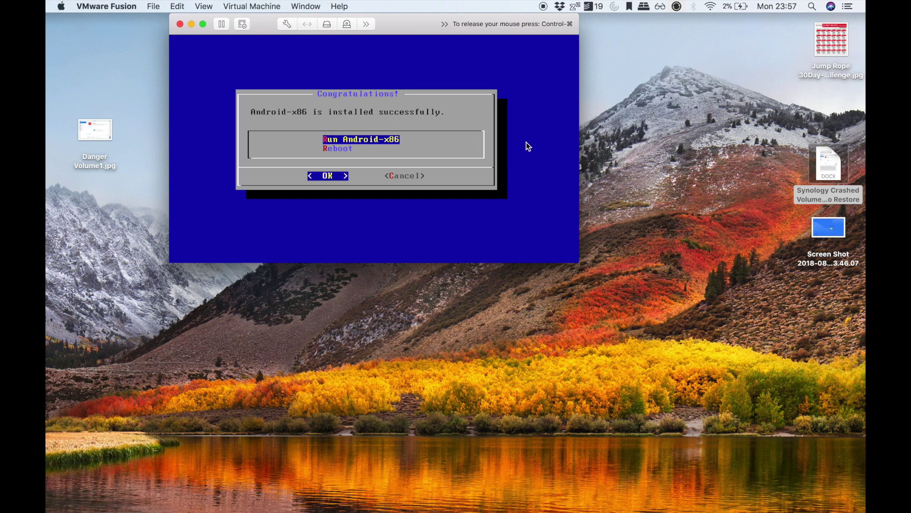
Step: Run Android-x86 and move the enlarged virtual machine window so it fits on the Mac's screen
key("Return")
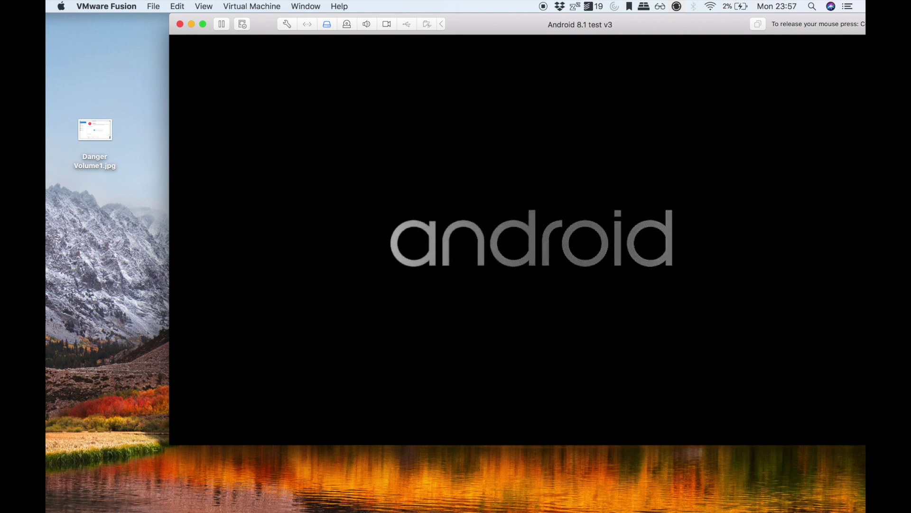
key("ctrl+super")
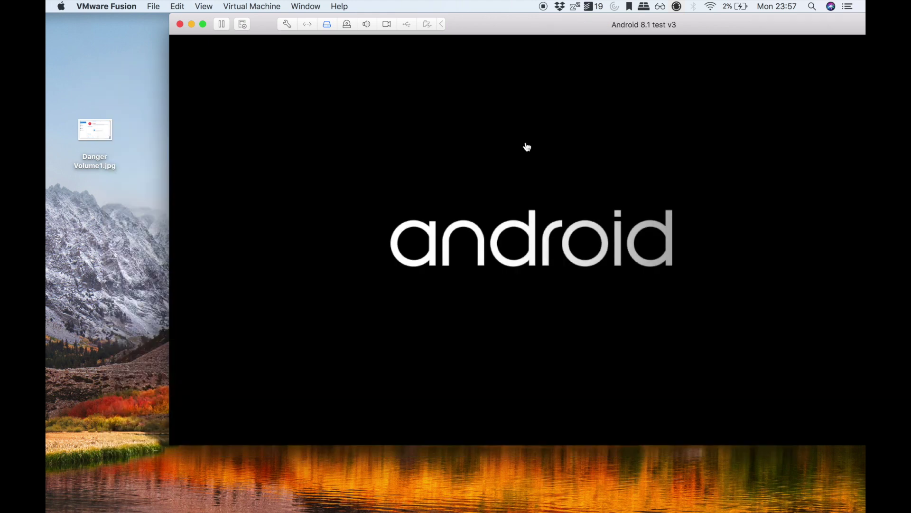
left_click_drag(466, 25, 410, 14)
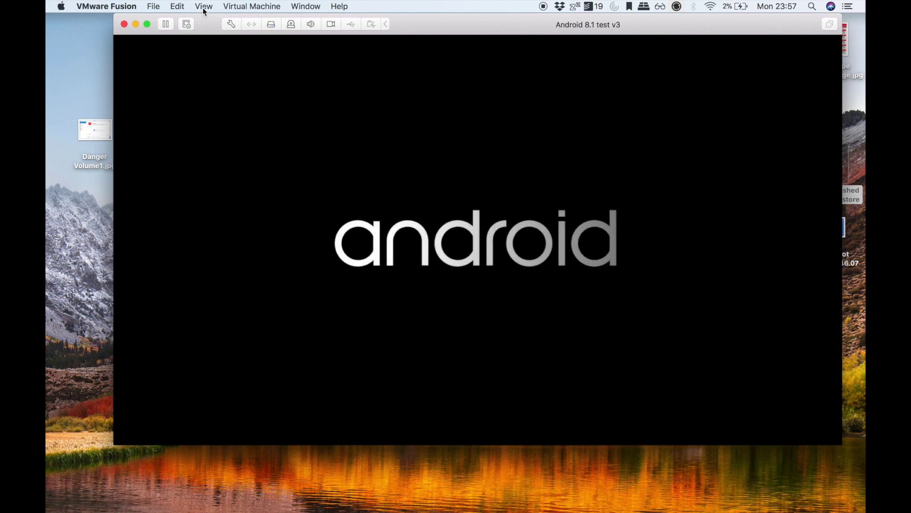
left_click(233, 6)
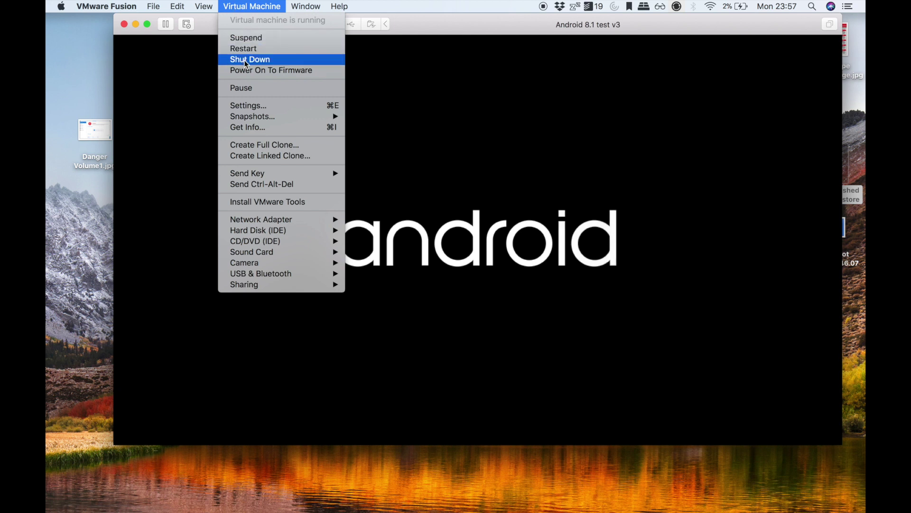
left_click(442, 22)
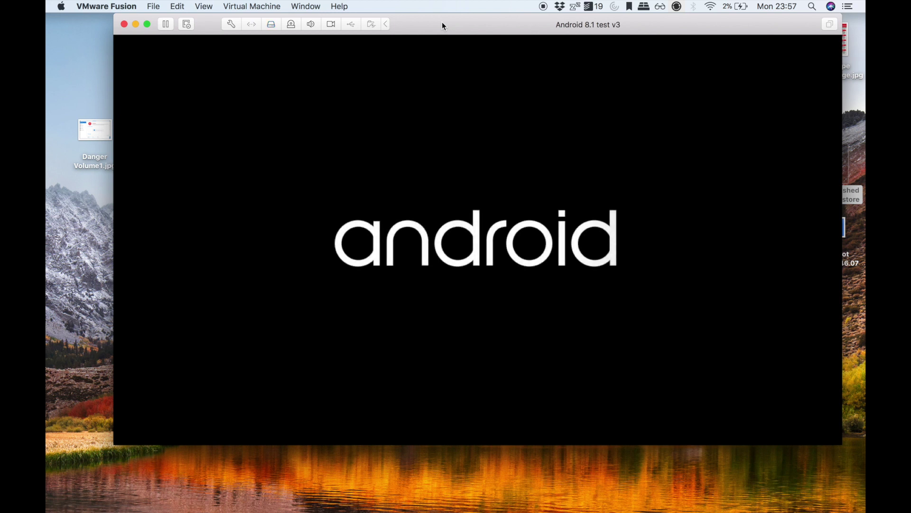
Step: Start the Android setup in English (United States) and choose to set the device up as new
left_click(440, 125)
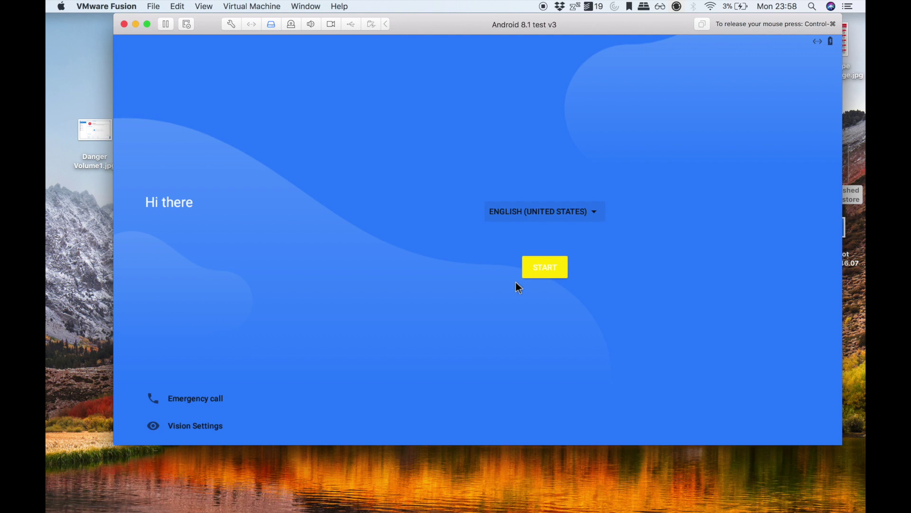
left_click(533, 280)
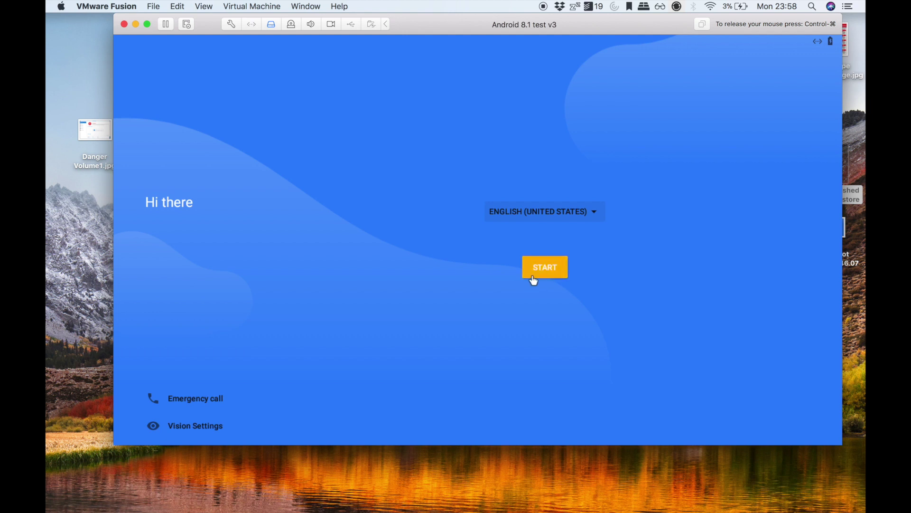
left_click(533, 280)
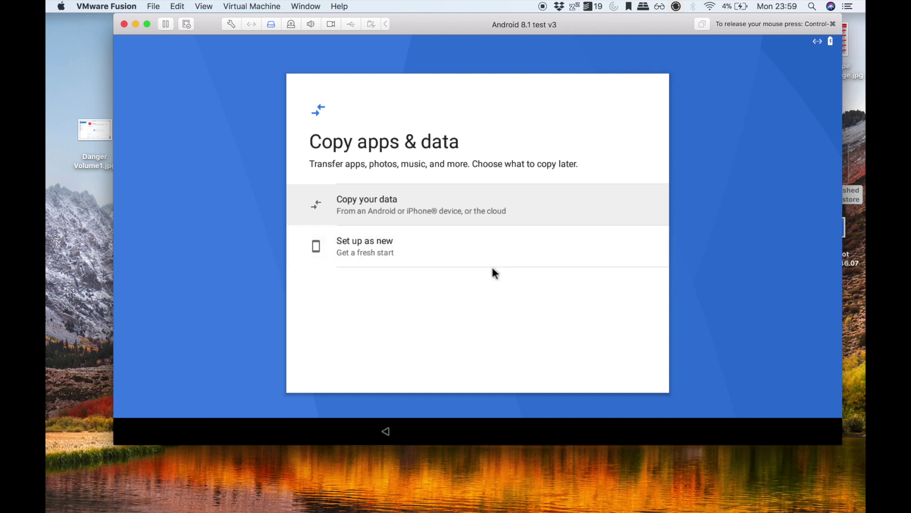
left_click(469, 261)
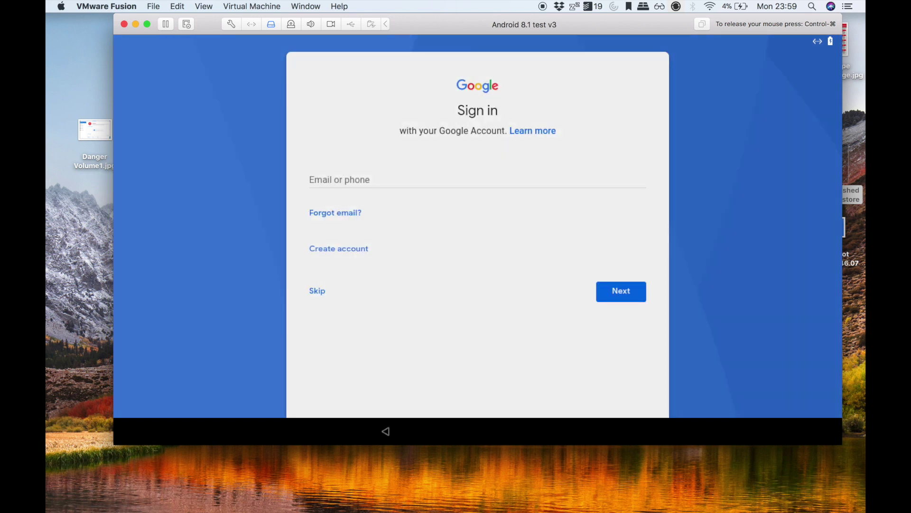
Step: Skip the Google Account sign-in and accept the Brussels time zone, date and time
left_click(318, 291)
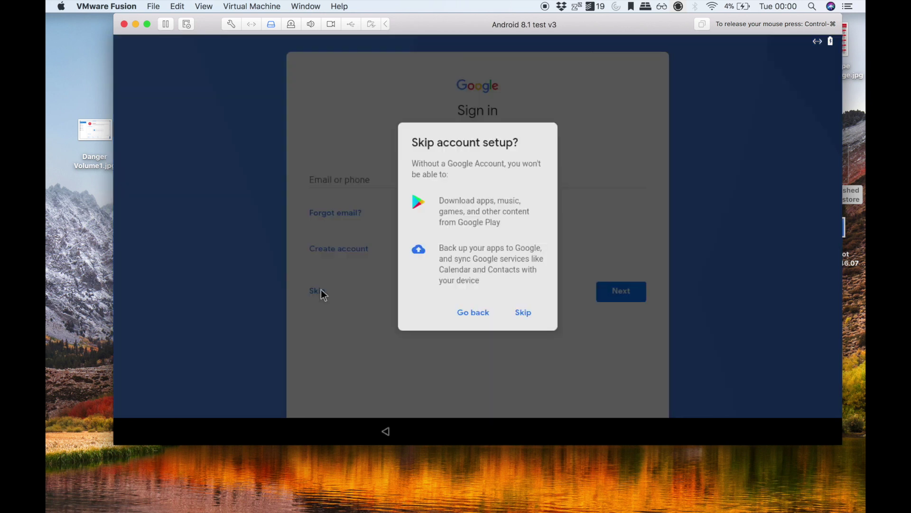
left_click(519, 312)
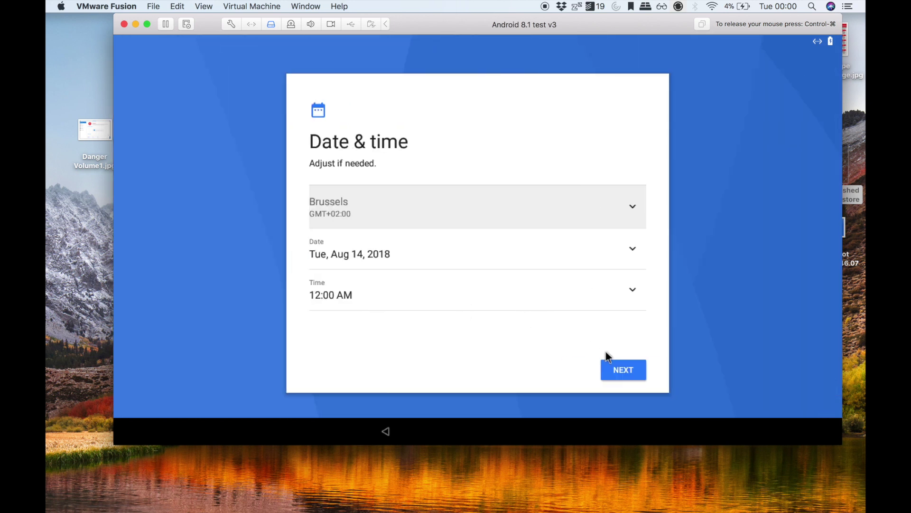
left_click(625, 373)
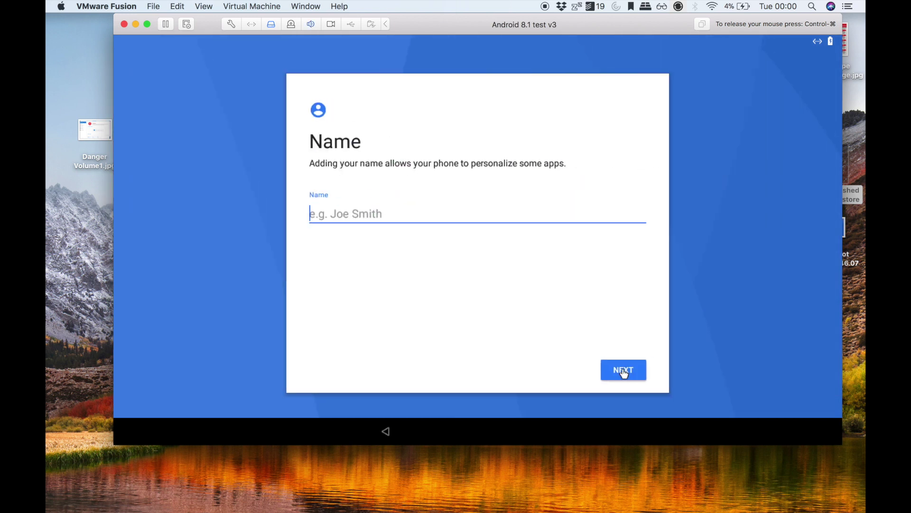
Step: Enter the device user's name and agree to the Google Services terms with the default options kept on
type("vSAA")
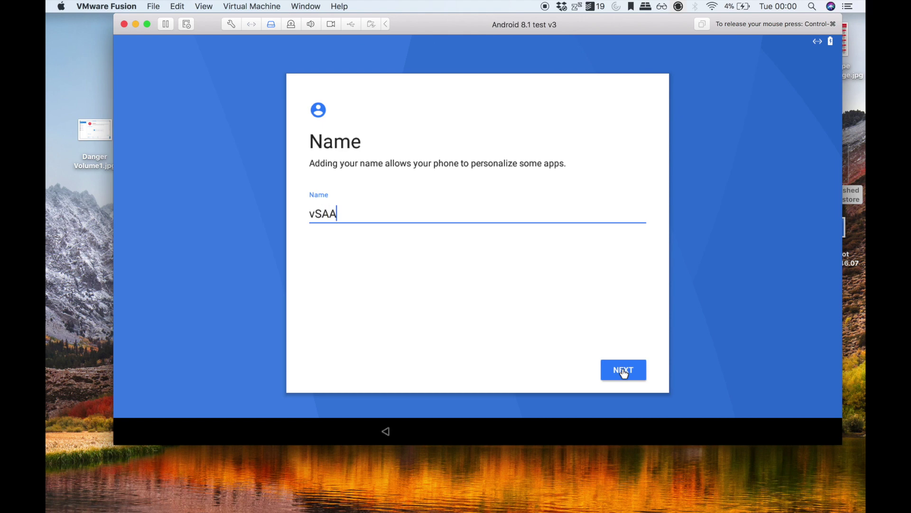
key("BackSpace")
type("M")
left_click(625, 373)
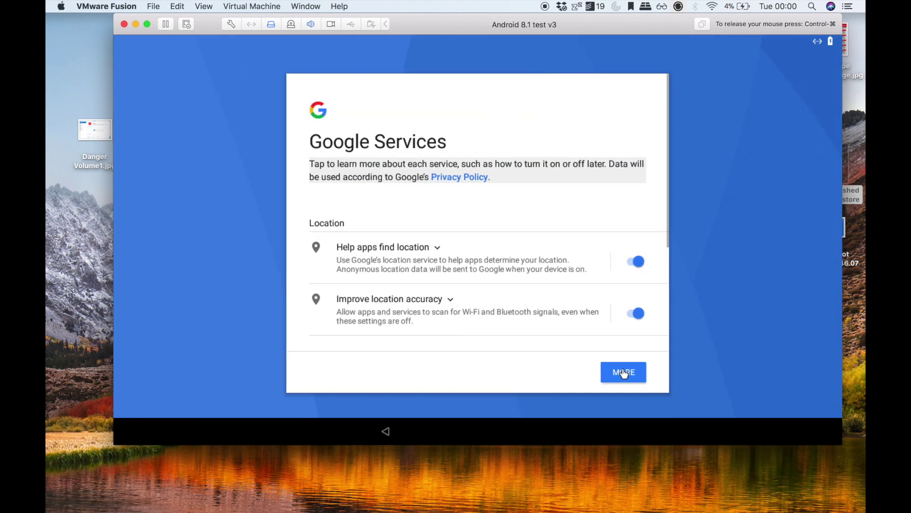
left_click(624, 374)
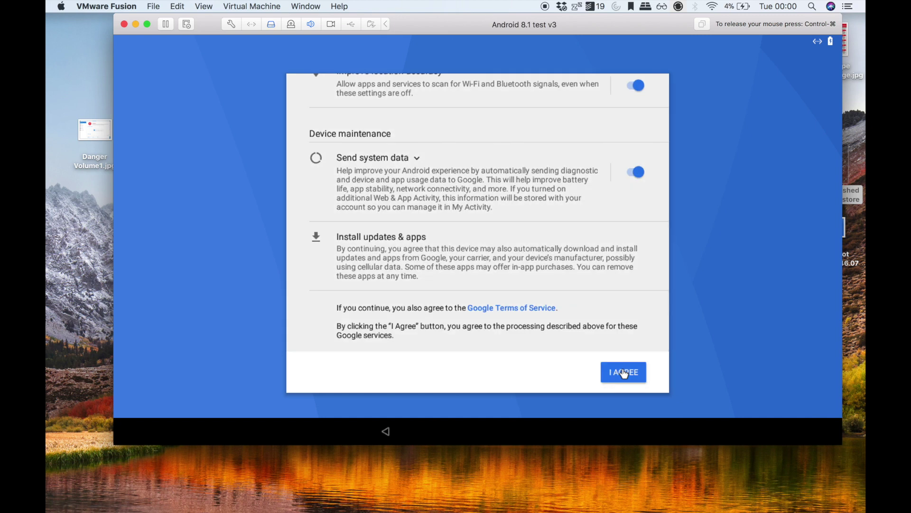
left_click(625, 373)
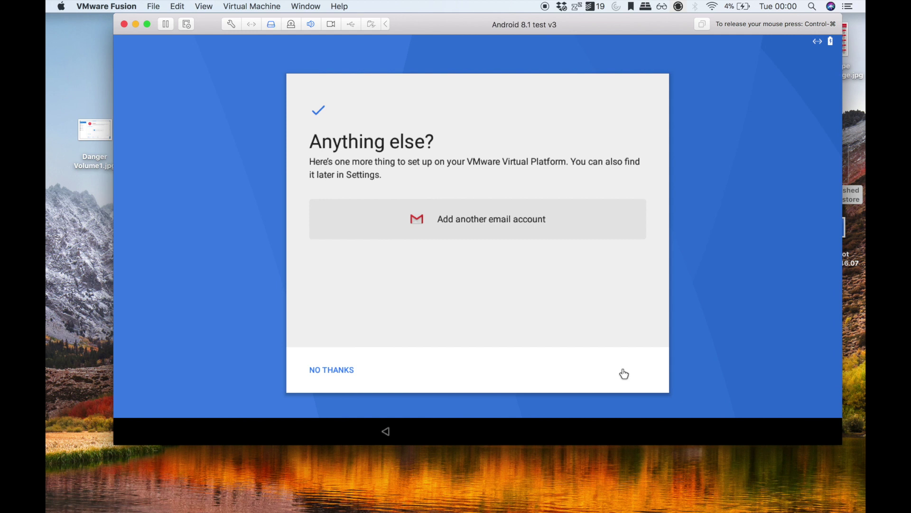
Step: Decline adding another email account and make Launcher3 the permanent Home app
left_click(352, 367)
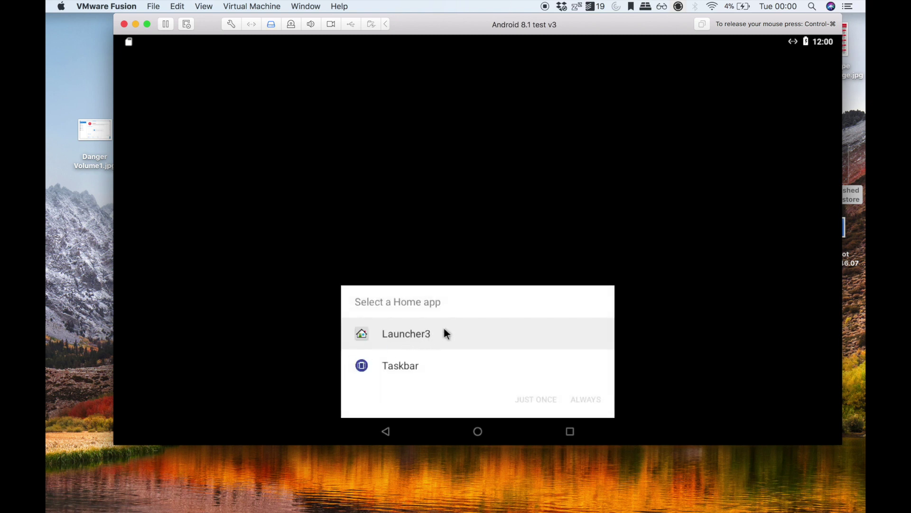
left_click(448, 330)
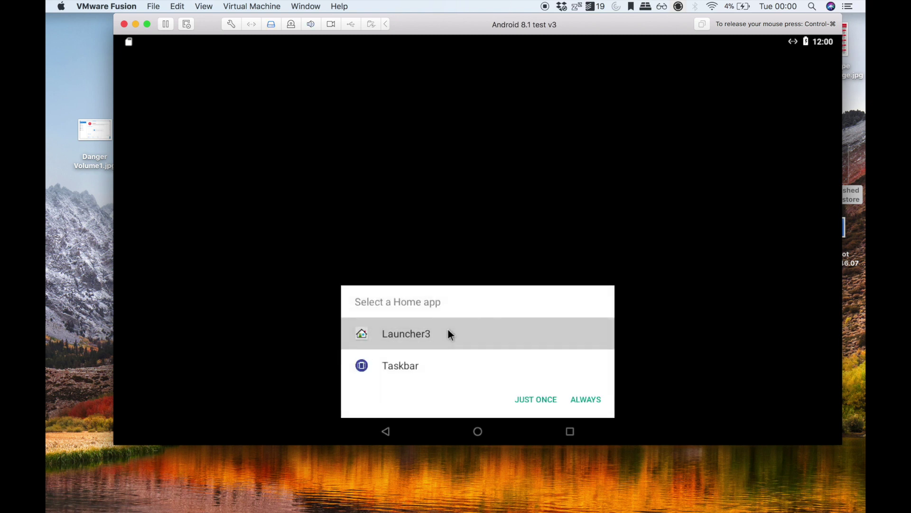
left_click(583, 399)
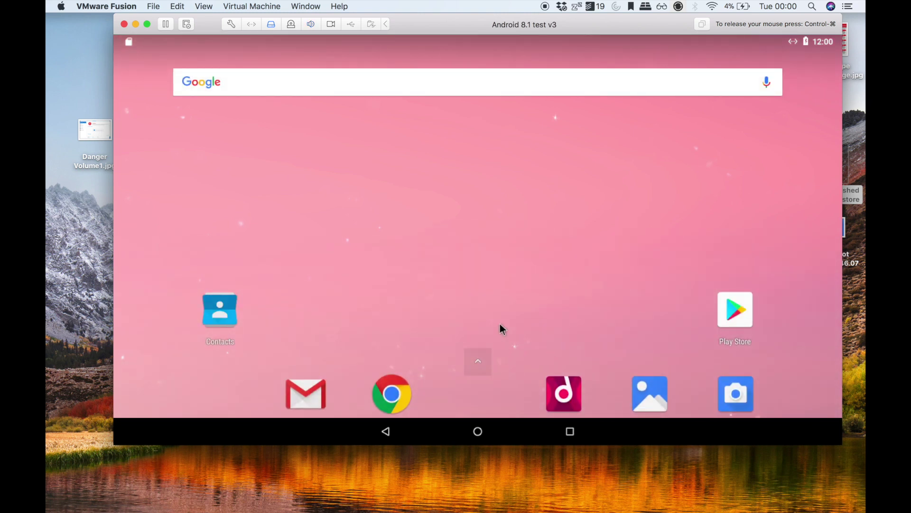
Step: Look over the installed Android apps in the full app list and return to the home screen
left_click(477, 354)
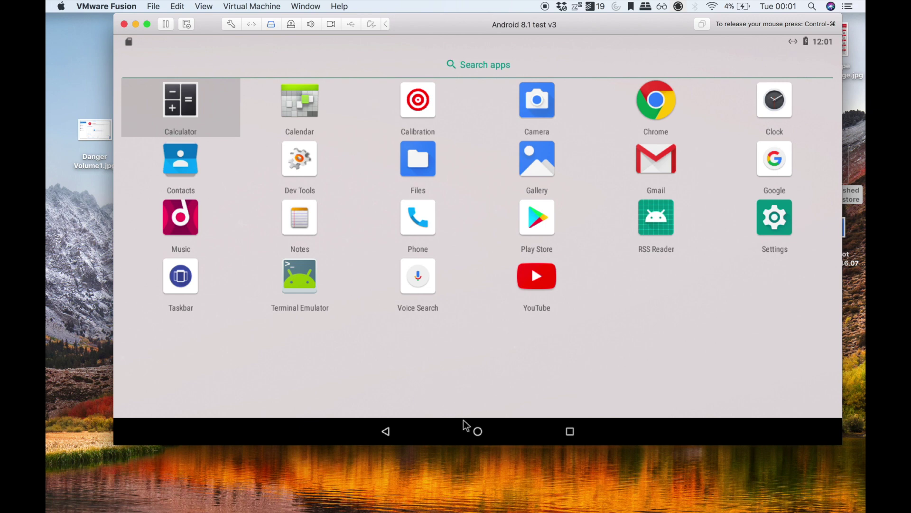
left_click(477, 431)
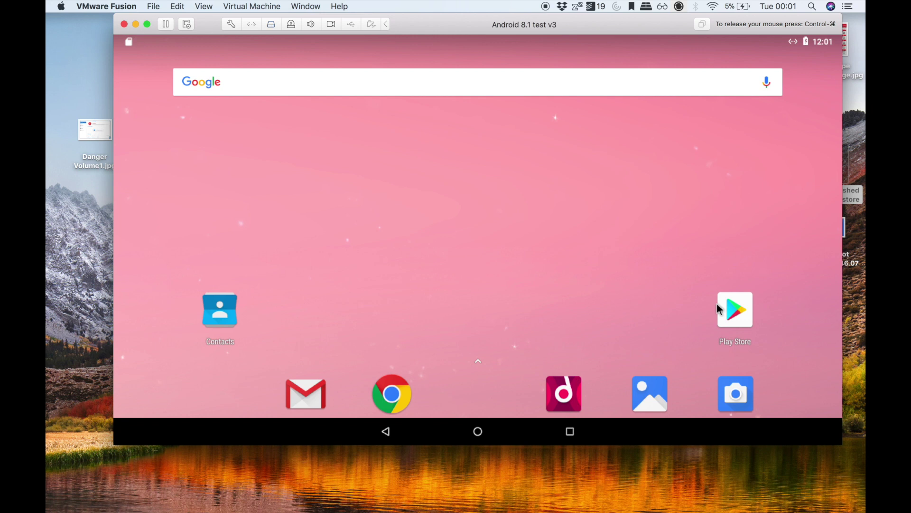
left_click_drag(719, 309, 556, 289)
left_click(394, 347)
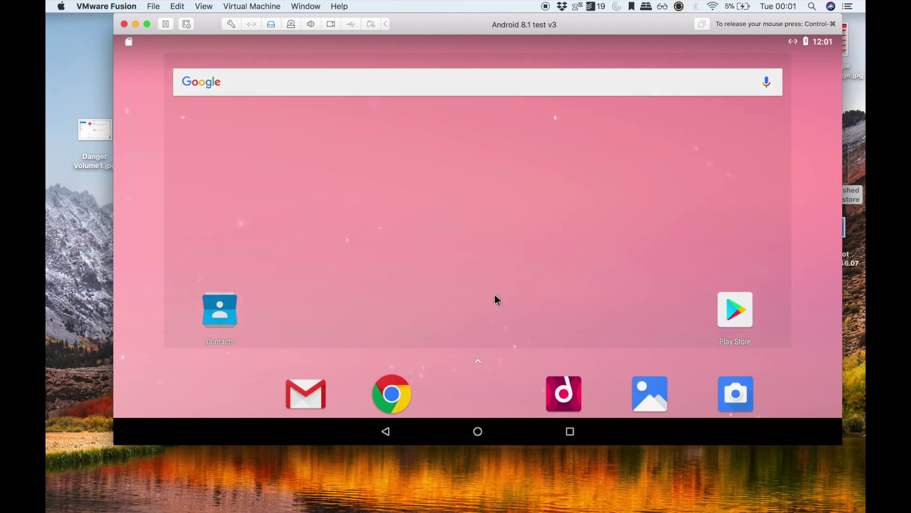